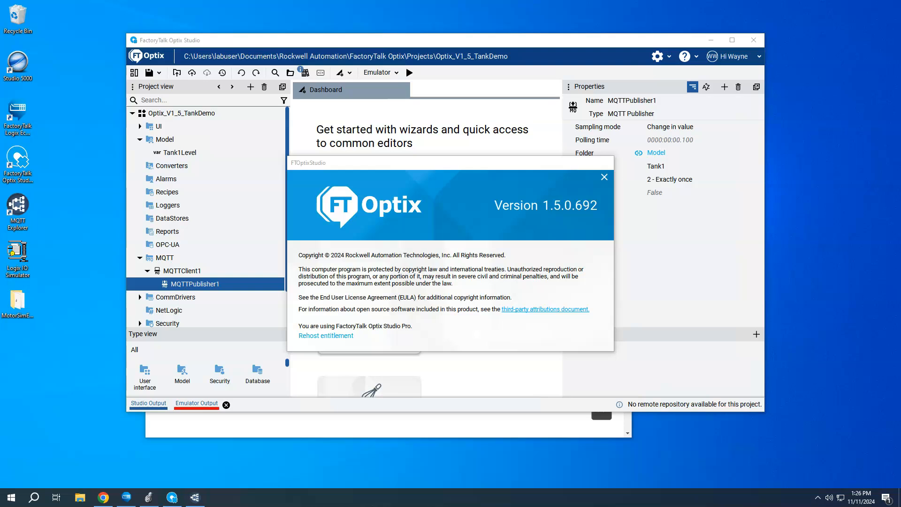
- Close the version information and read the system features in the release notes, including the Data Connectivity section, before minimizing them
click(603, 176)
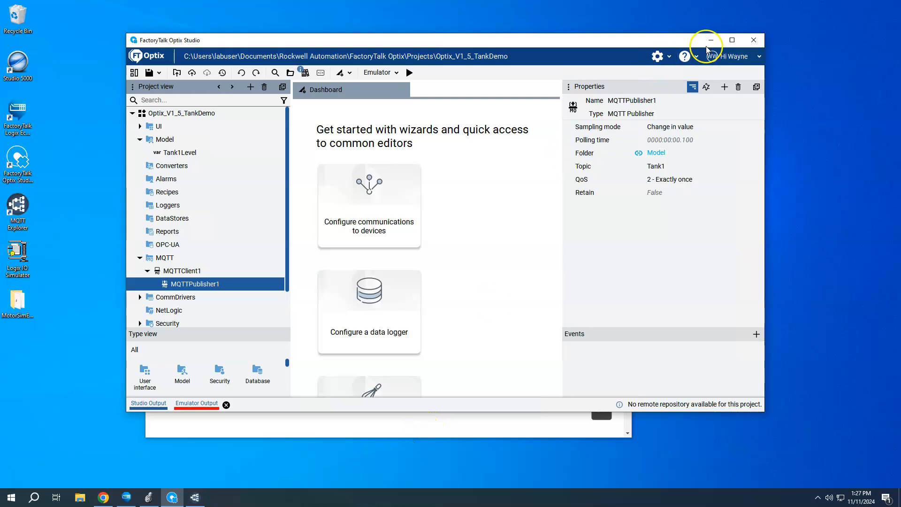
click(688, 57)
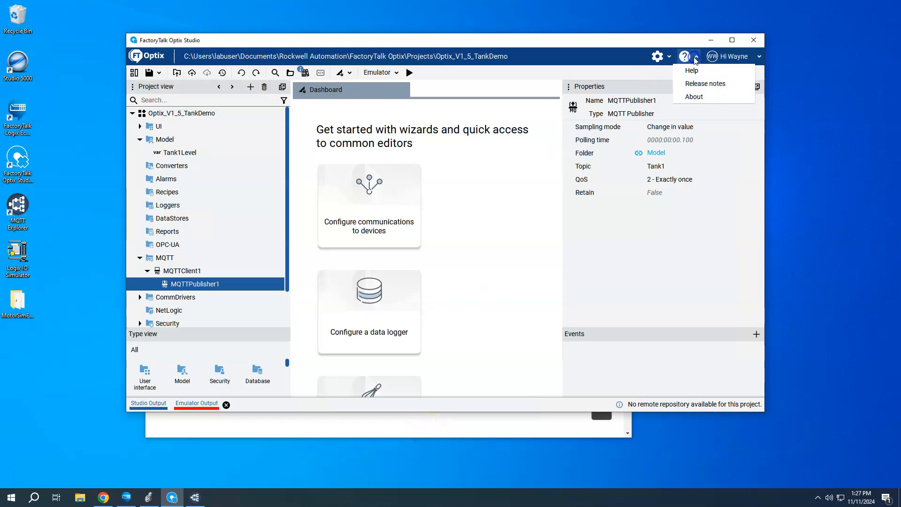
click(702, 86)
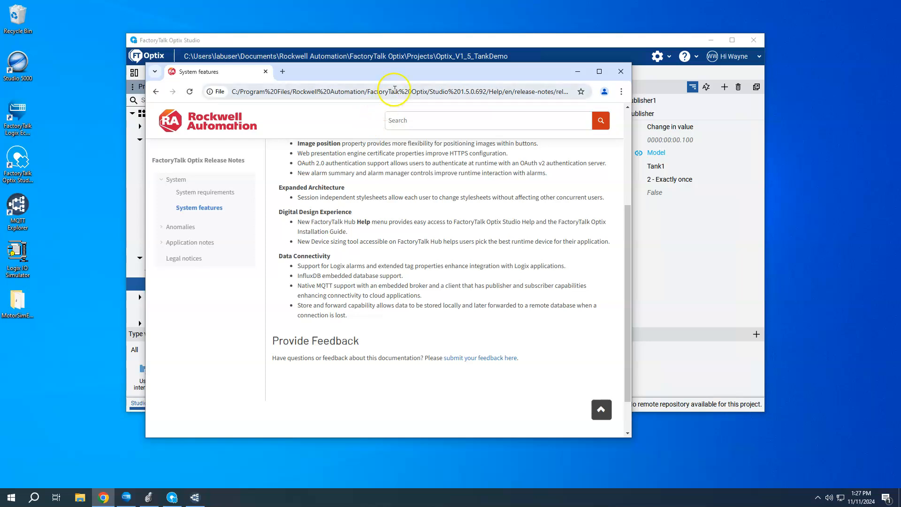
drag(421, 72, 440, 79)
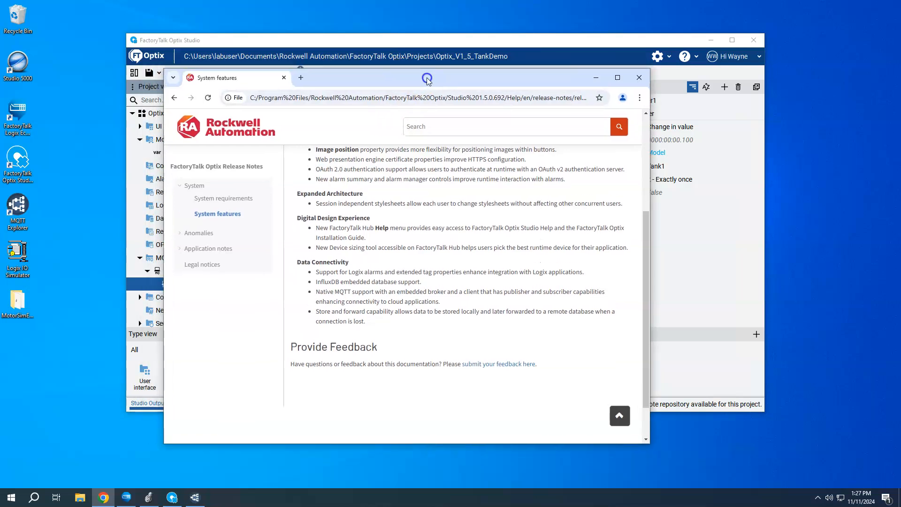
click(597, 77)
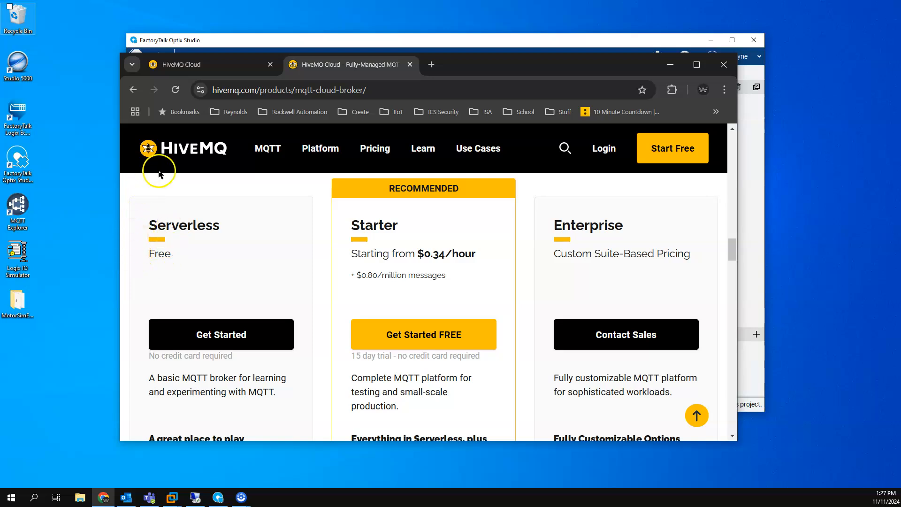
- Compare the Serverless, Starter and Enterprise plans on the HiveMQ Cloud MQTT broker page
scroll(134, 231, down, 1)
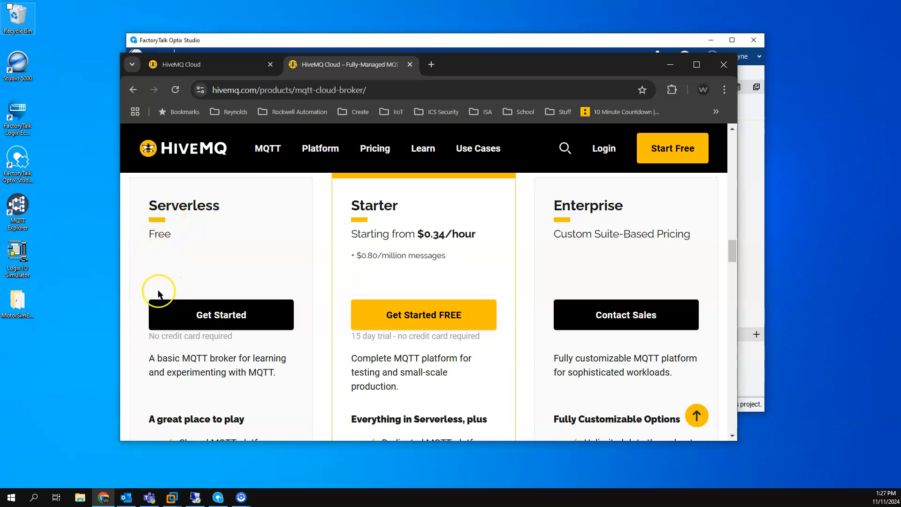
scroll(157, 295, down, 1)
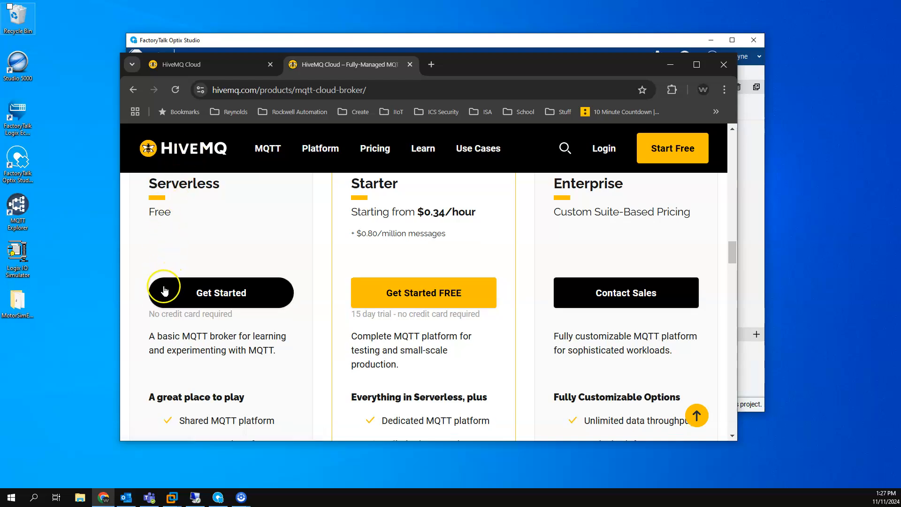
scroll(164, 281, down, 2)
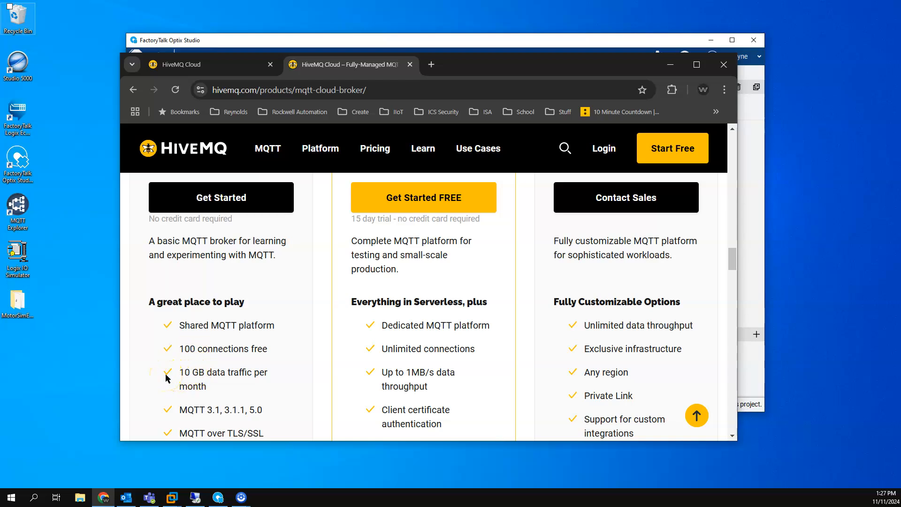
scroll(207, 364, up, 1)
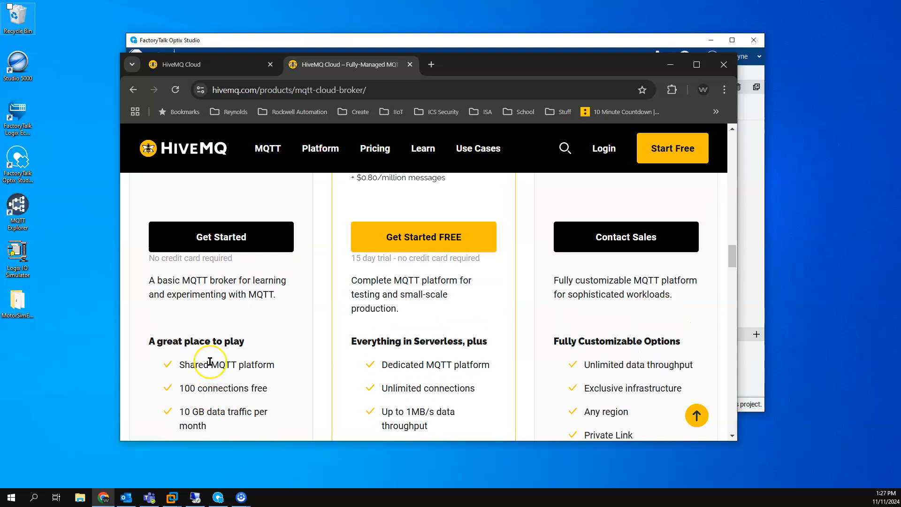
scroll(209, 362, up, 2)
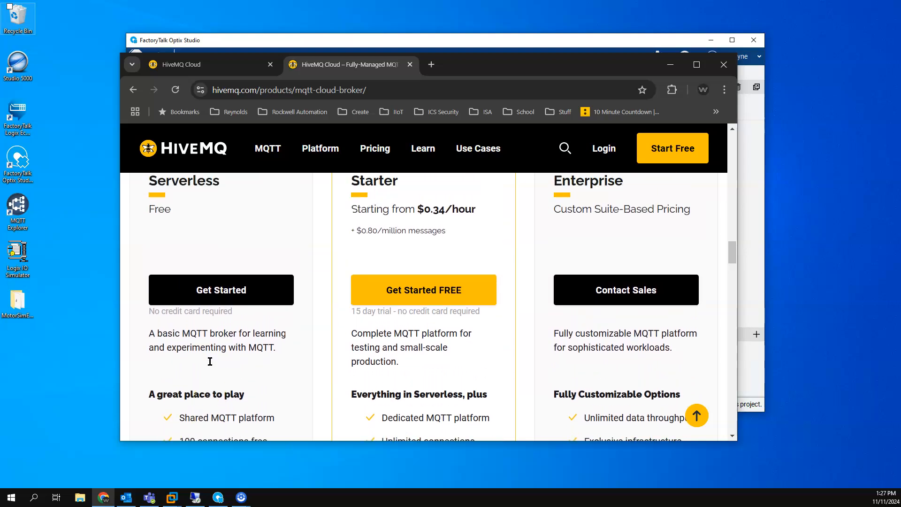
click(201, 268)
click(408, 258)
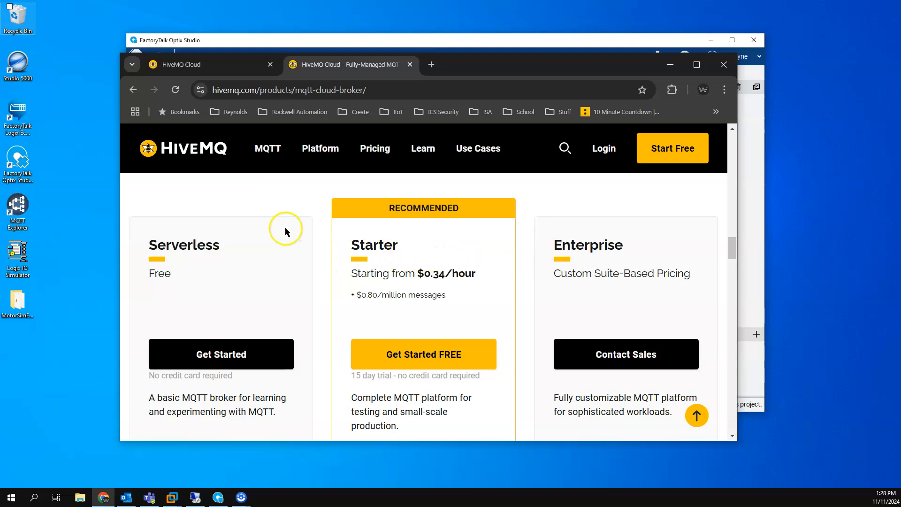
scroll(422, 246, down, 1)
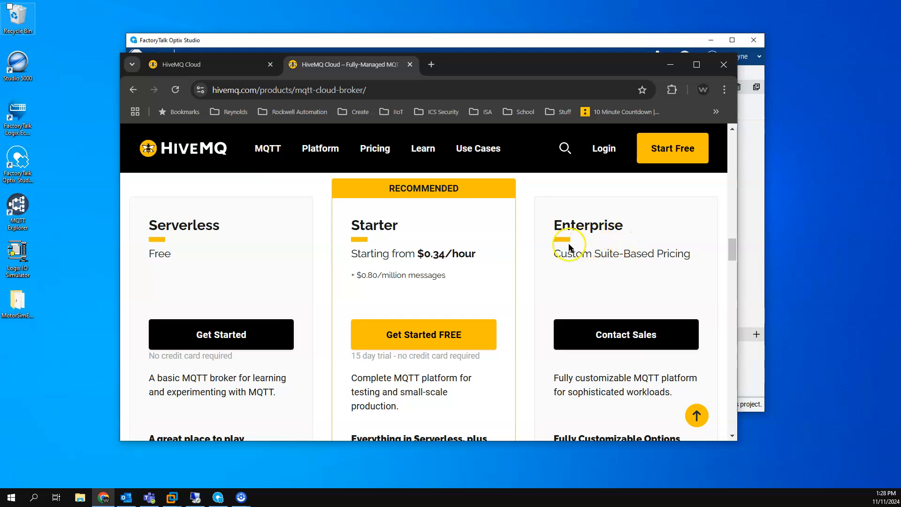
- Open the Serverless cluster's management pages in the HiveMQ Cloud console and examine its access credentials and their permissions
click(191, 63)
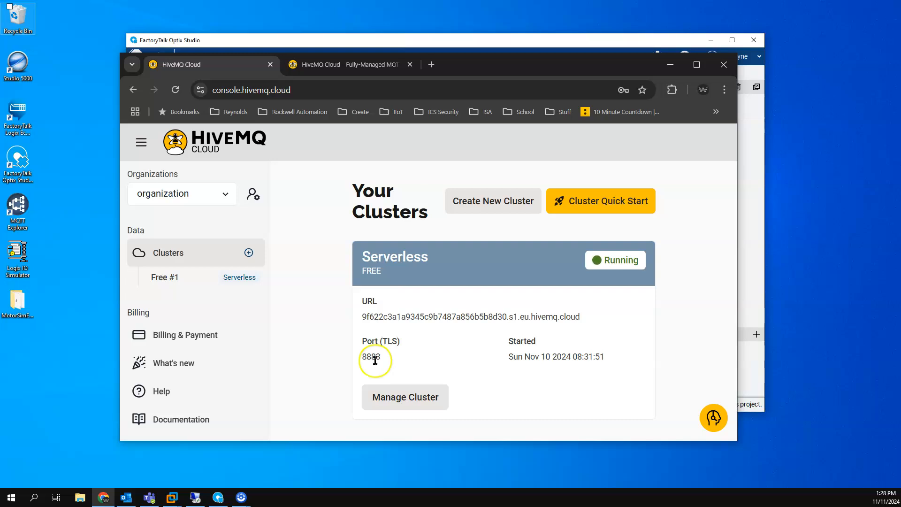
click(403, 397)
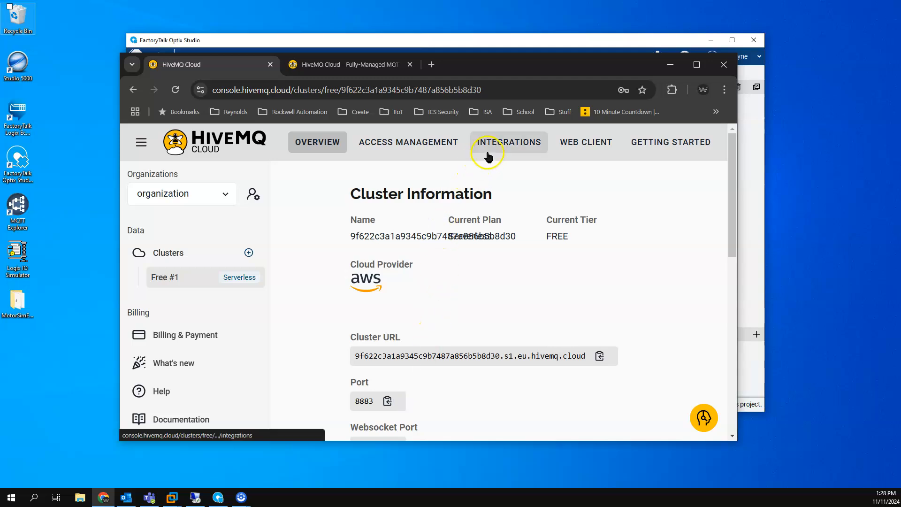
click(420, 146)
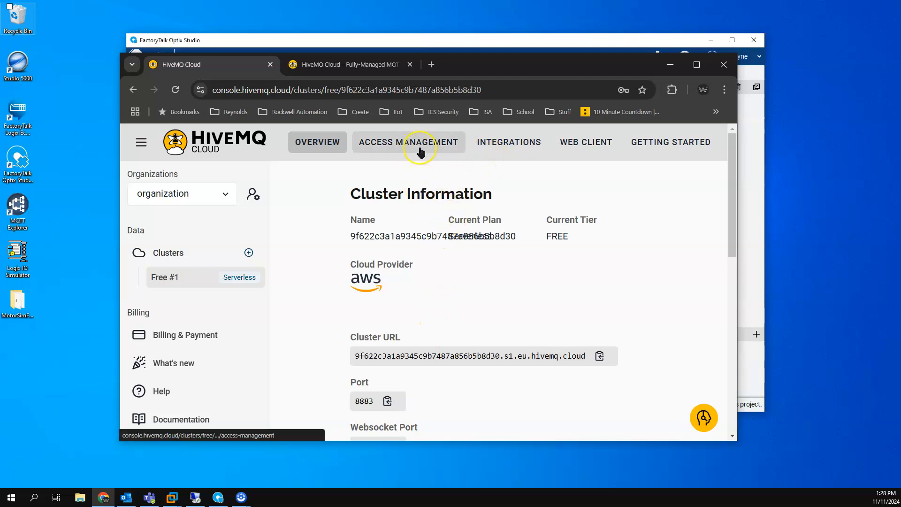
scroll(415, 225, down, 2)
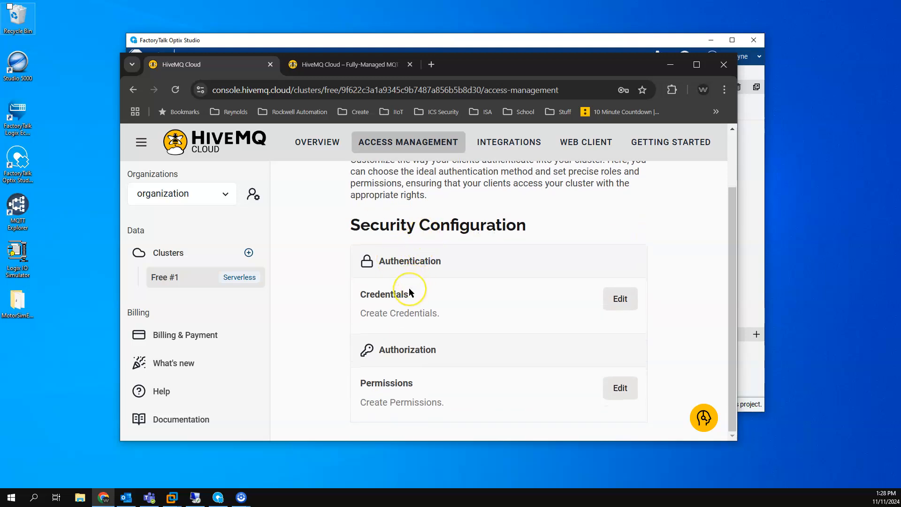
scroll(409, 291, up, 2)
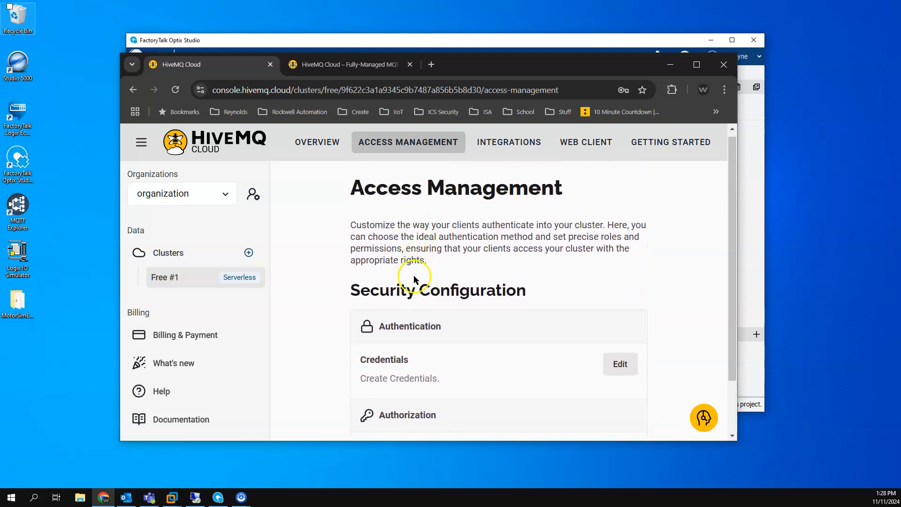
scroll(408, 293, down, 2)
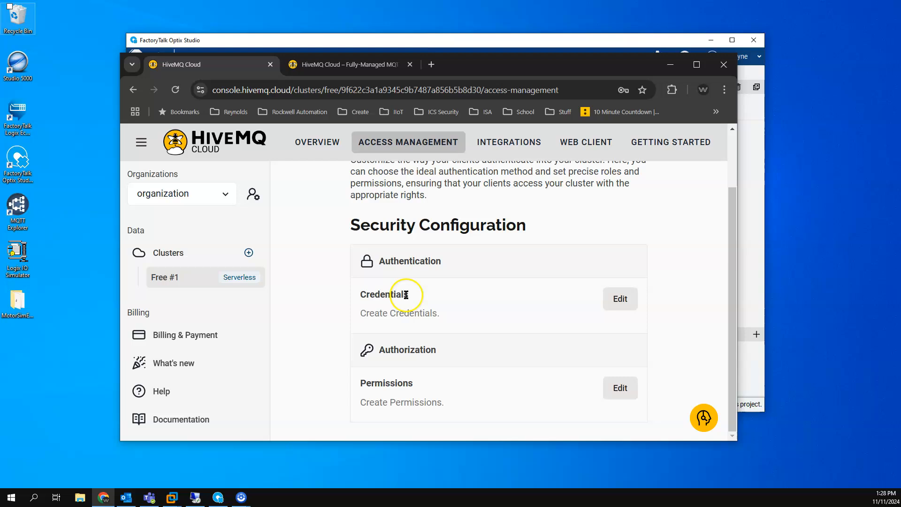
click(621, 299)
scroll(540, 301, down, 2)
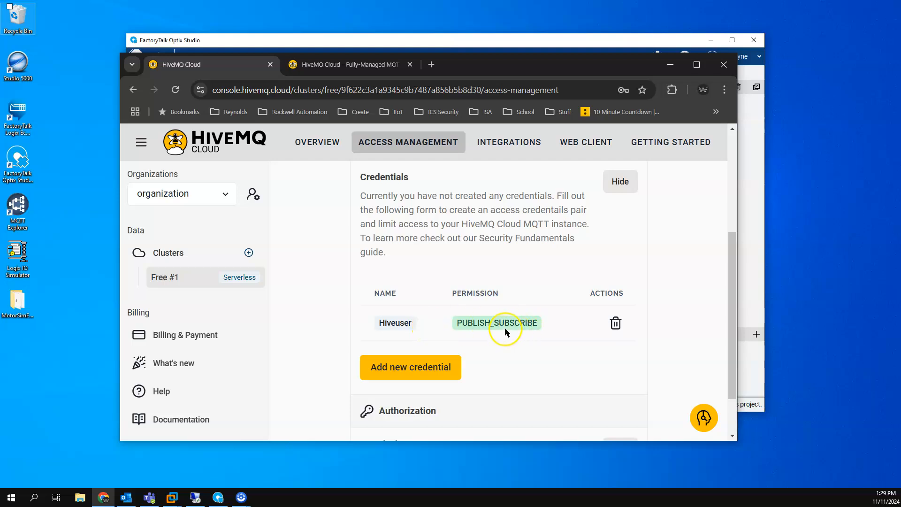
- Review the cluster's connection URLs and ports, revisit its access management page, and return to FactoryTalk Optix Studio
click(321, 142)
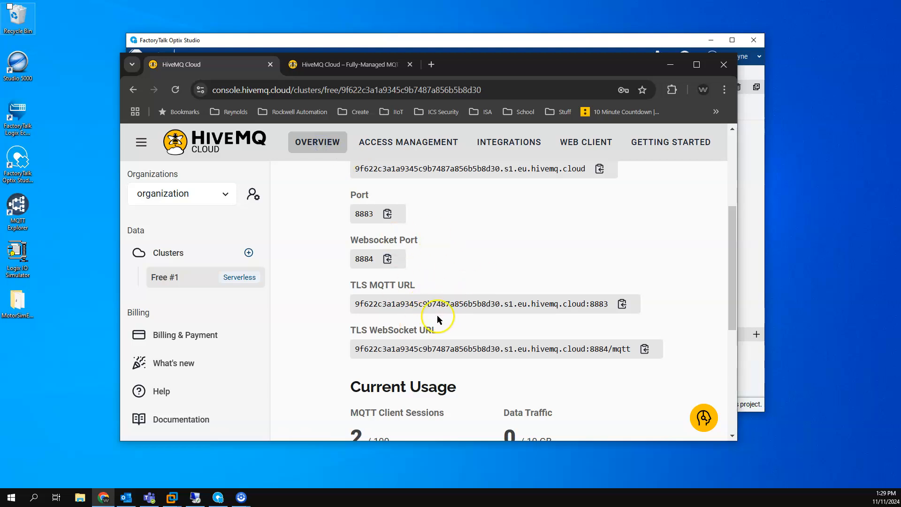
mouse_move(555, 66)
mouse_down()
mouse_move(563, 64)
mouse_move(553, 67)
mouse_up()
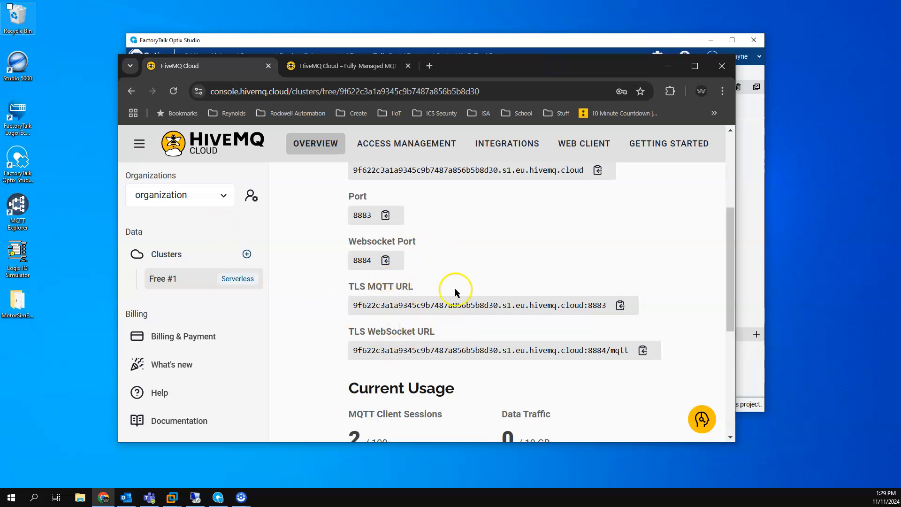
click(408, 144)
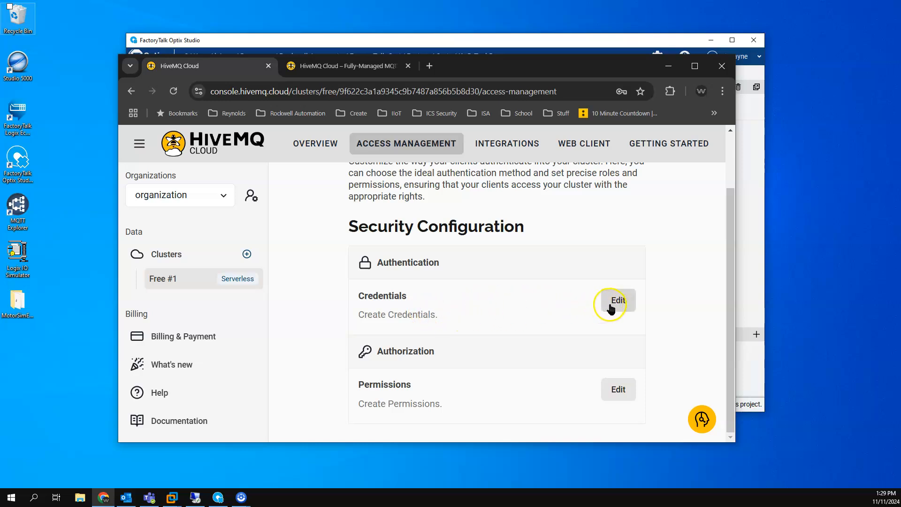
click(668, 66)
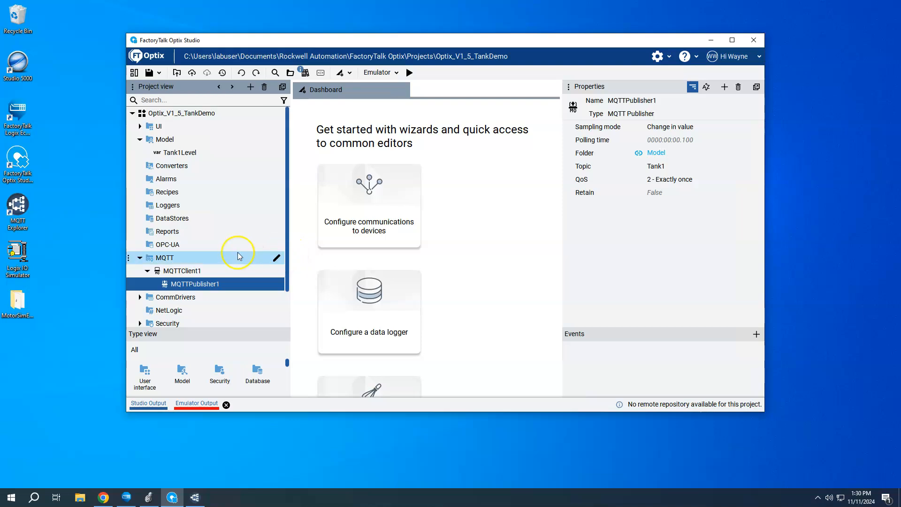
- Check which object types can be created under the MQTT folder and display the properties of MQTTClient1
right_click(164, 262)
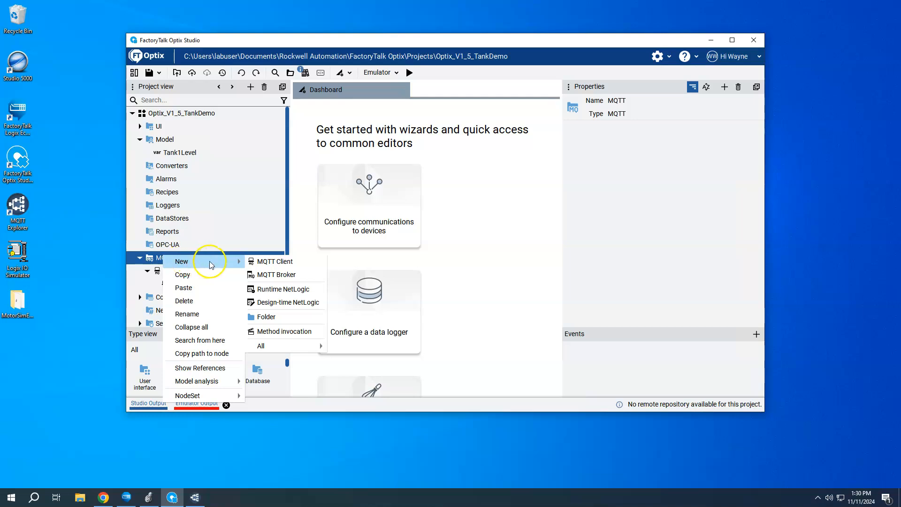
click(277, 265)
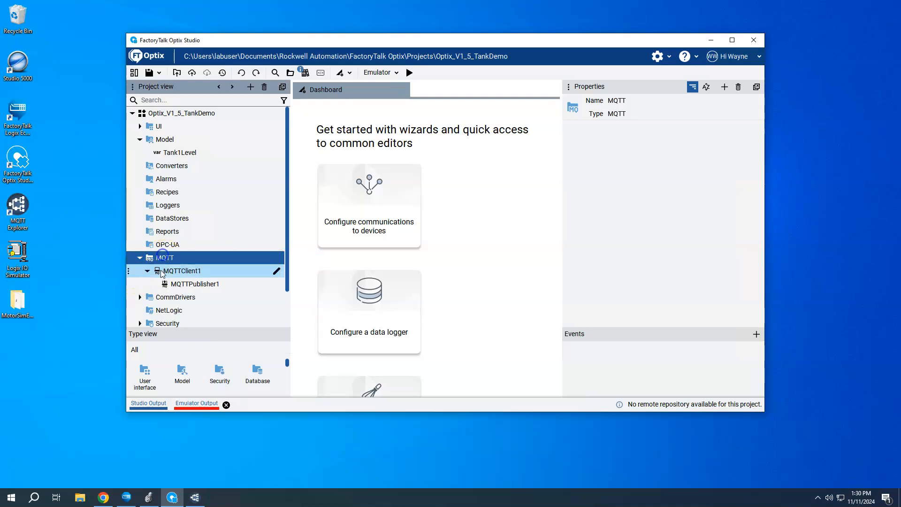
click(197, 272)
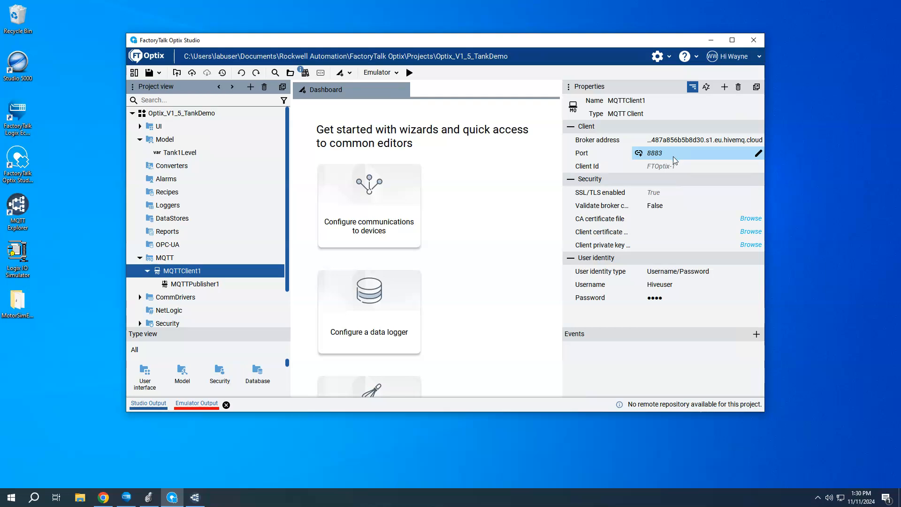
- Examine MQTTClient1's client ID, SSL/TLS and broker certificate validation settings
click(674, 169)
click(675, 192)
click(671, 170)
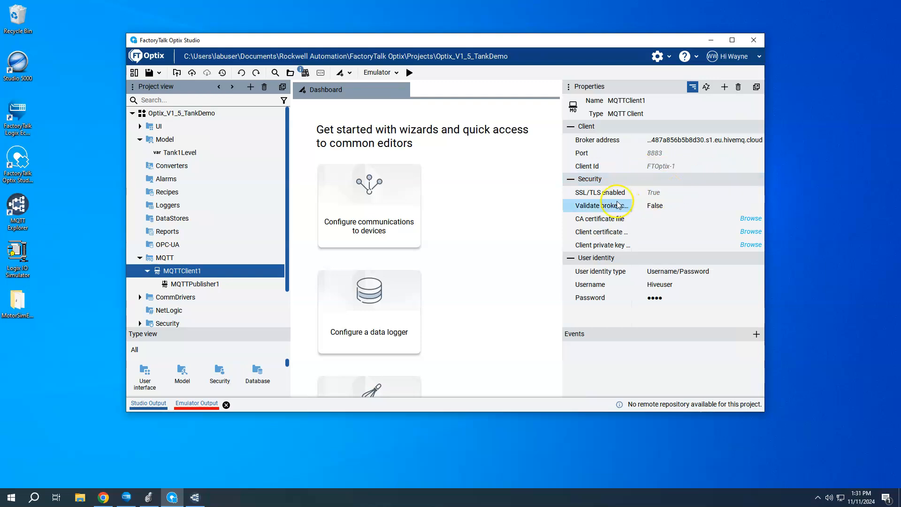
click(673, 194)
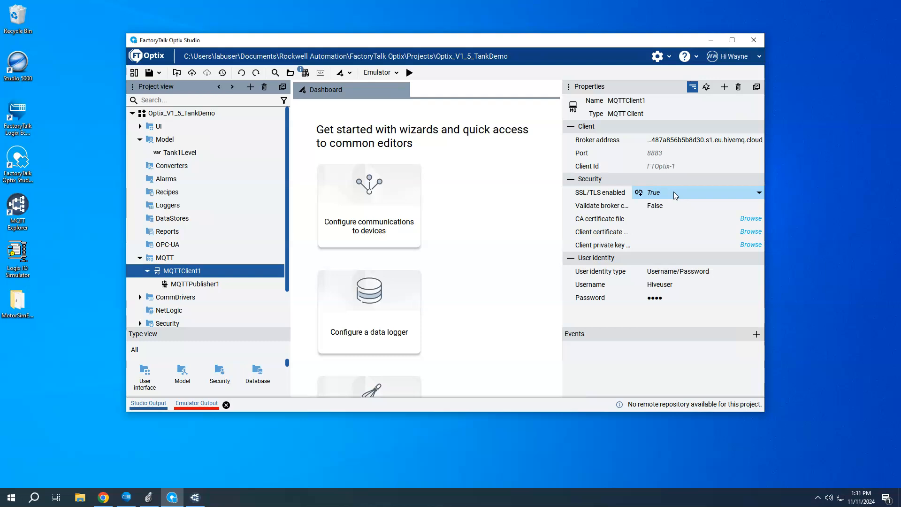
click(672, 207)
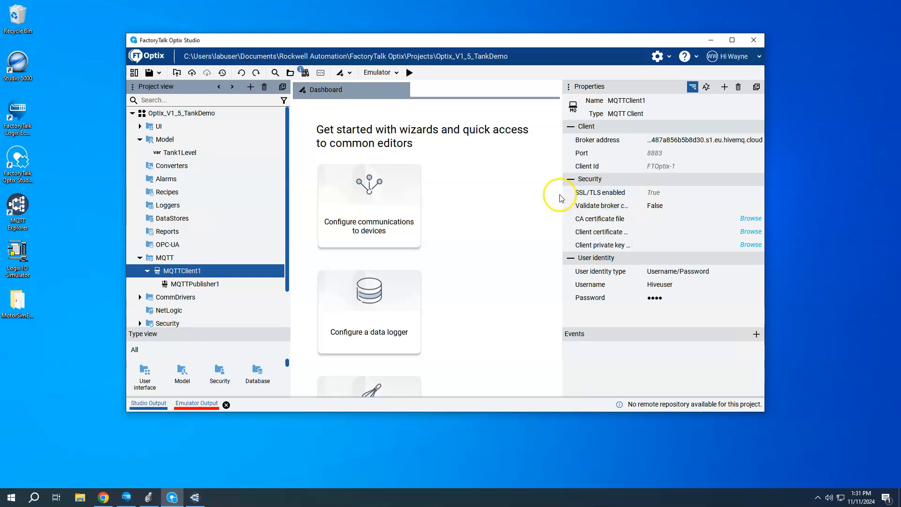
- Widen the Properties pane and its name column so MQTTClient1's security property names are shown in full
drag(561, 198, 499, 204)
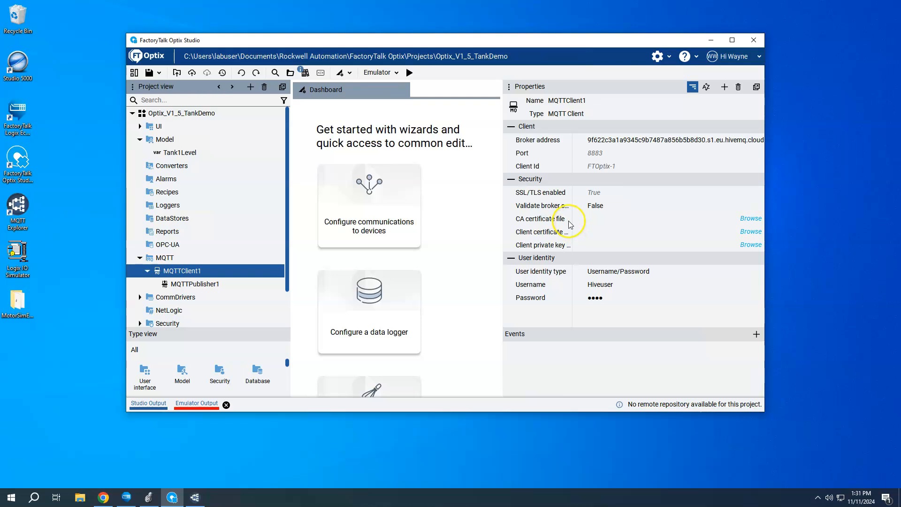
drag(571, 224, 619, 220)
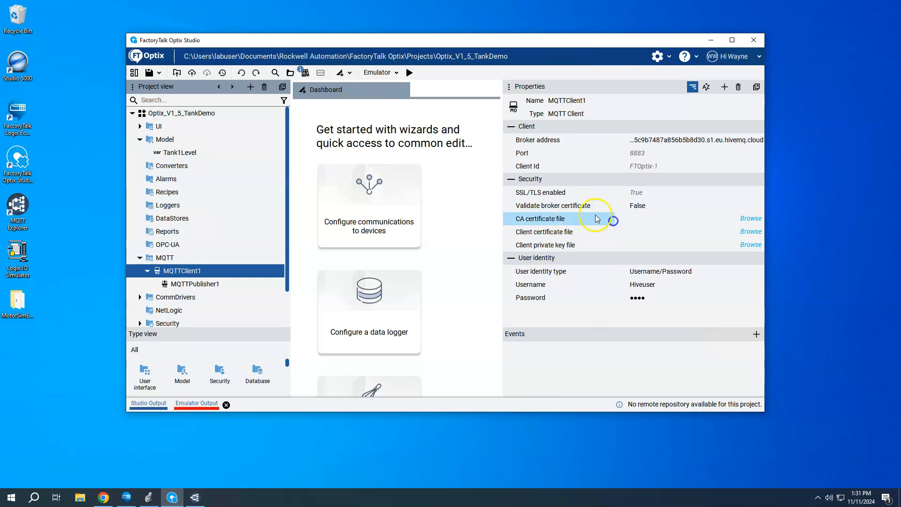
mouse_move(572, 212)
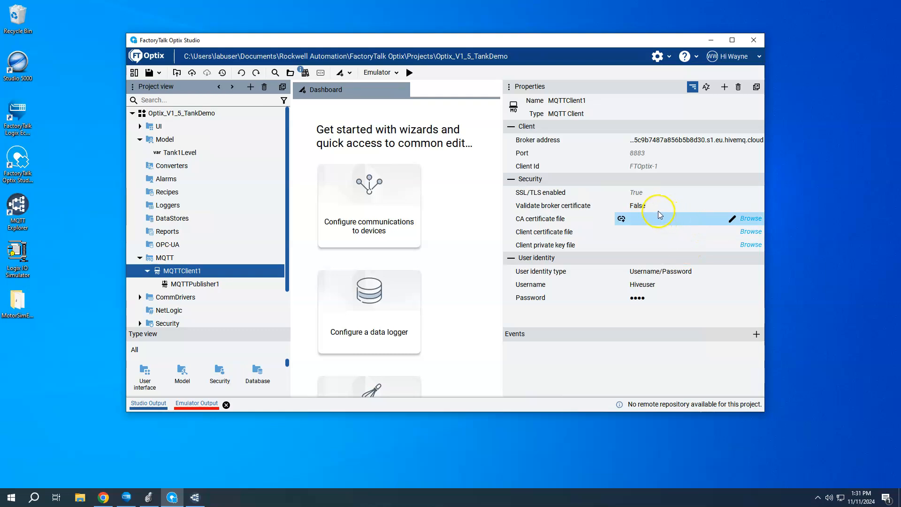
- Review MQTTClient1's user identity credentials alongside its security settings
click(667, 298)
click(622, 194)
click(602, 184)
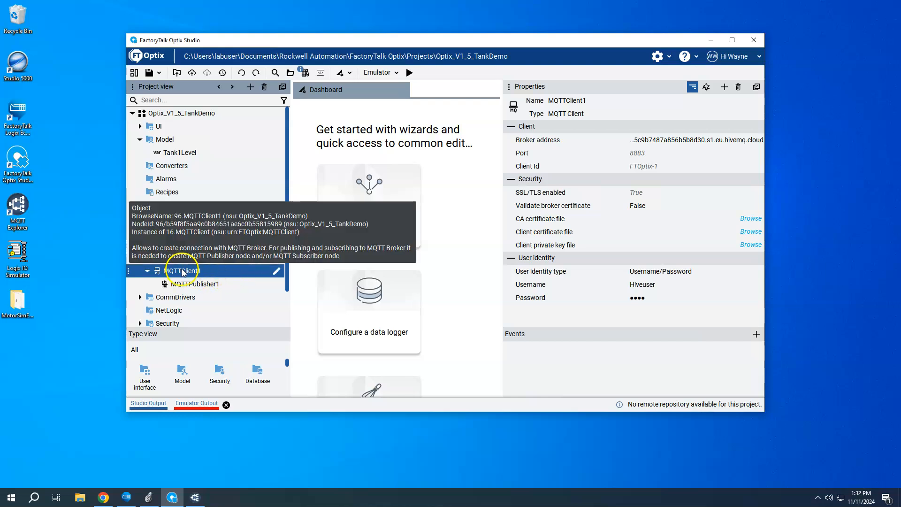
- Check which object types can be created under MQTTClient1
mouse_move(192, 282)
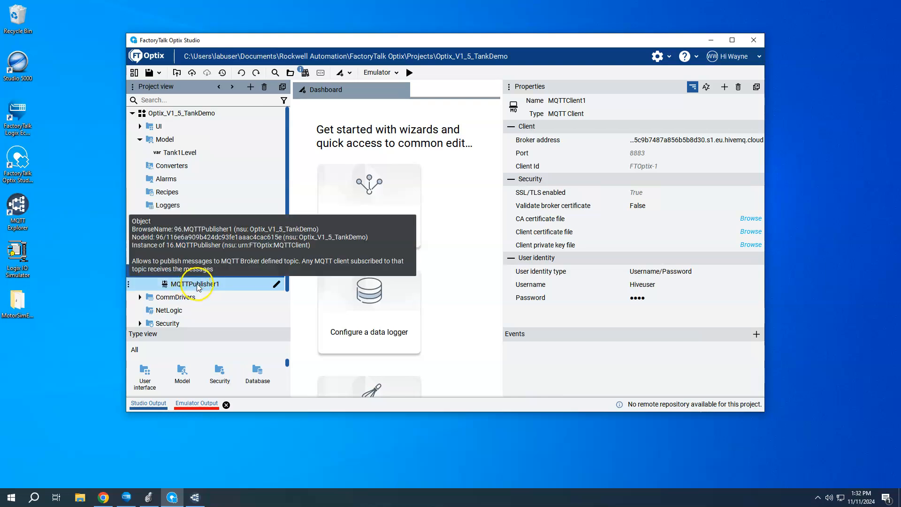
right_click(184, 269)
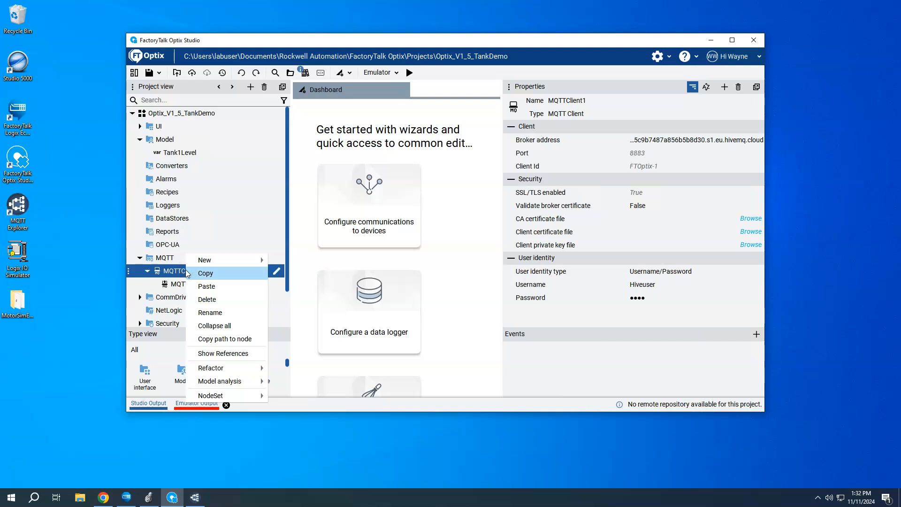
mouse_move(210, 263)
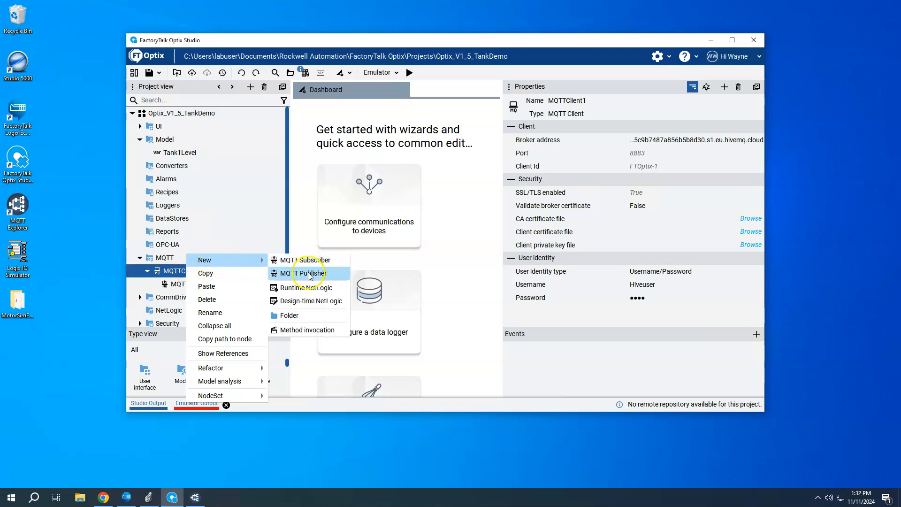
- Display MQTTPublisher1's properties and review its sampling mode options, keeping Change in value
click(179, 284)
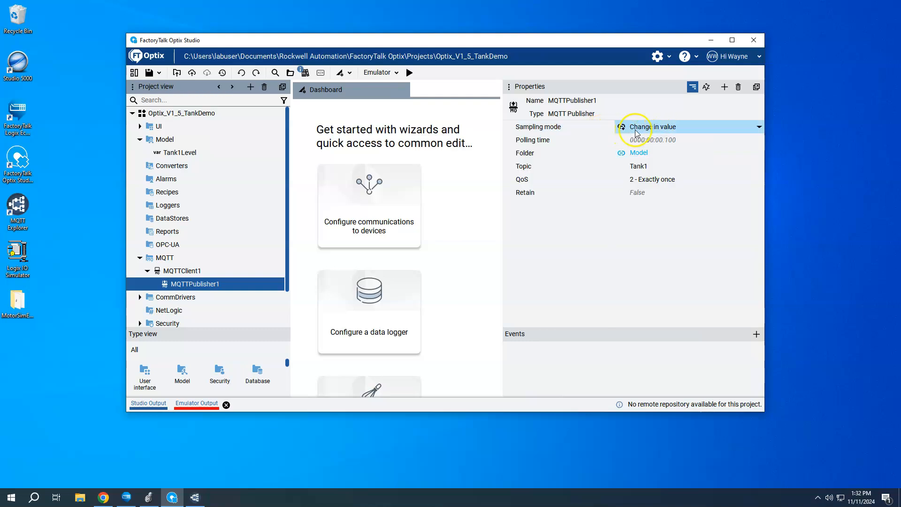
click(757, 127)
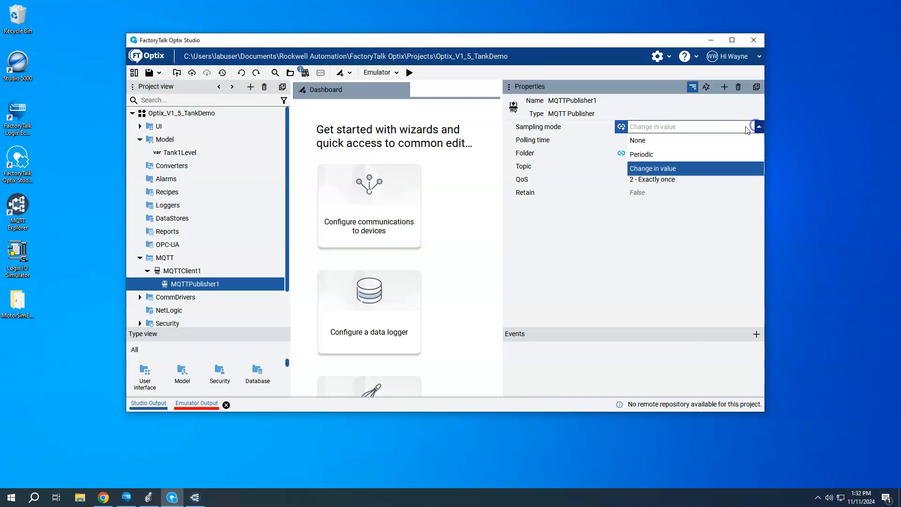
click(680, 170)
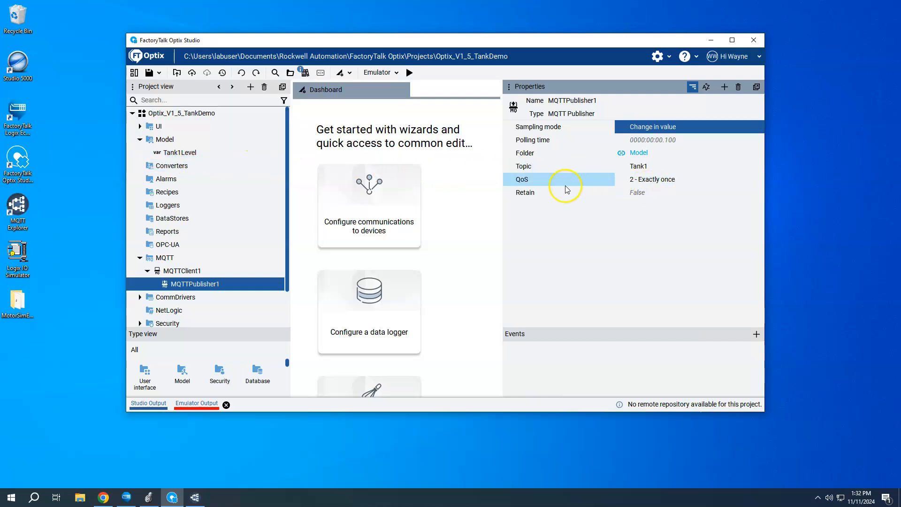
- Review the publisher's QoS levels, keeping 2 - Exactly once, and read the description of its Retain property
mouse_move(530, 185)
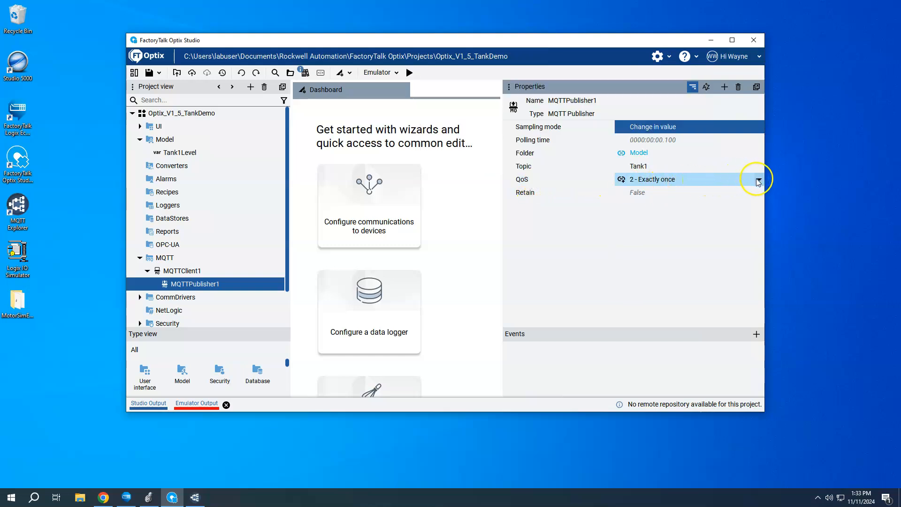
click(758, 181)
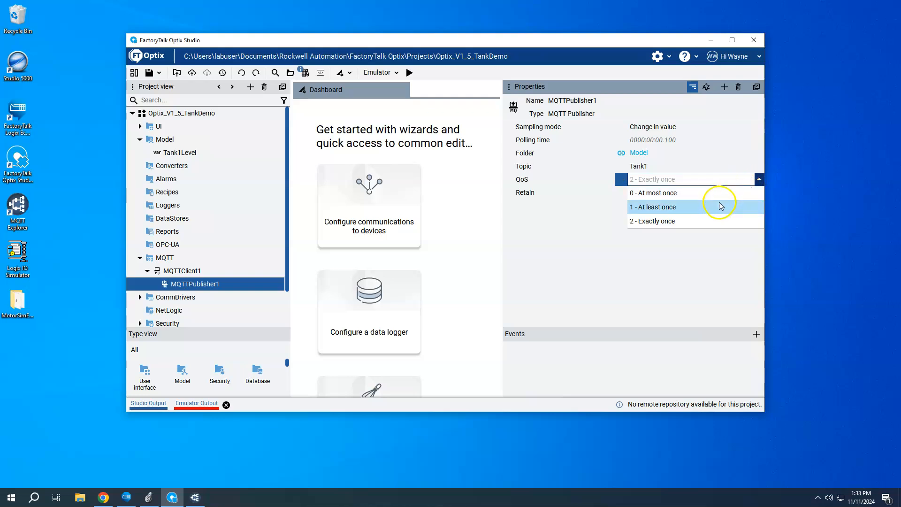
click(663, 223)
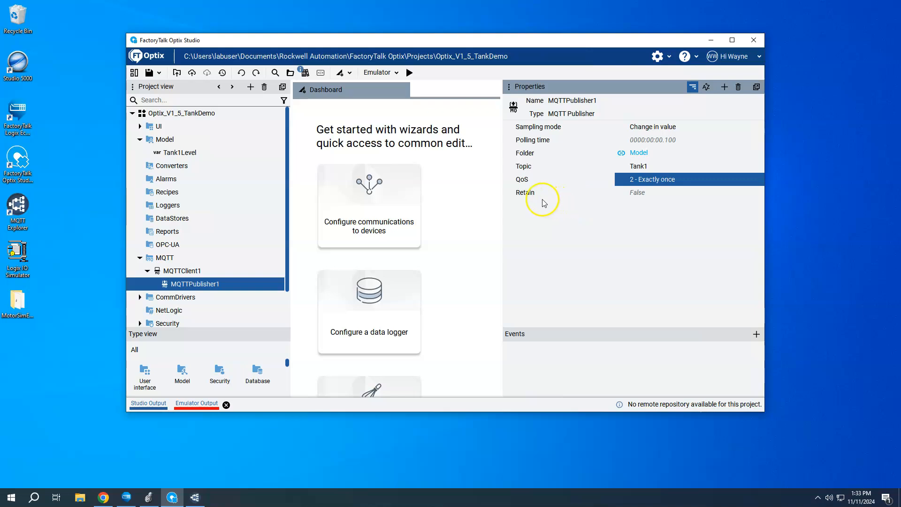
mouse_move(540, 199)
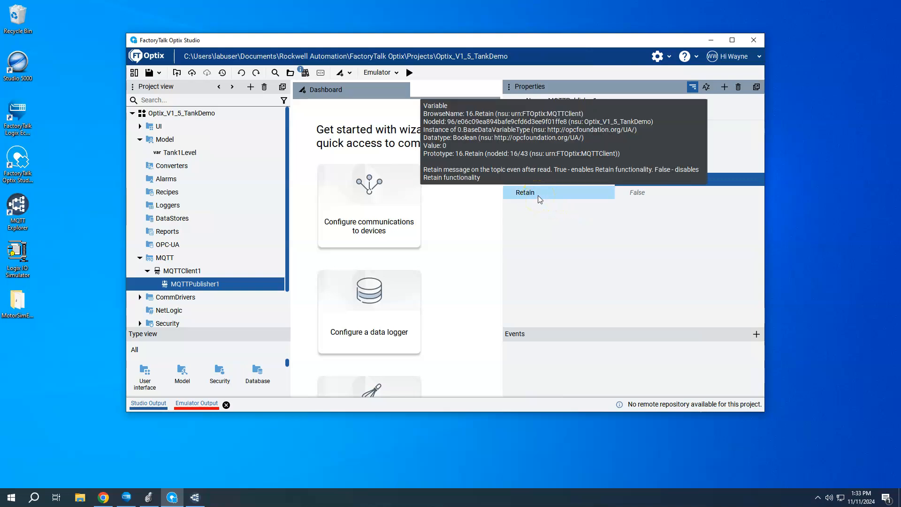
click(666, 199)
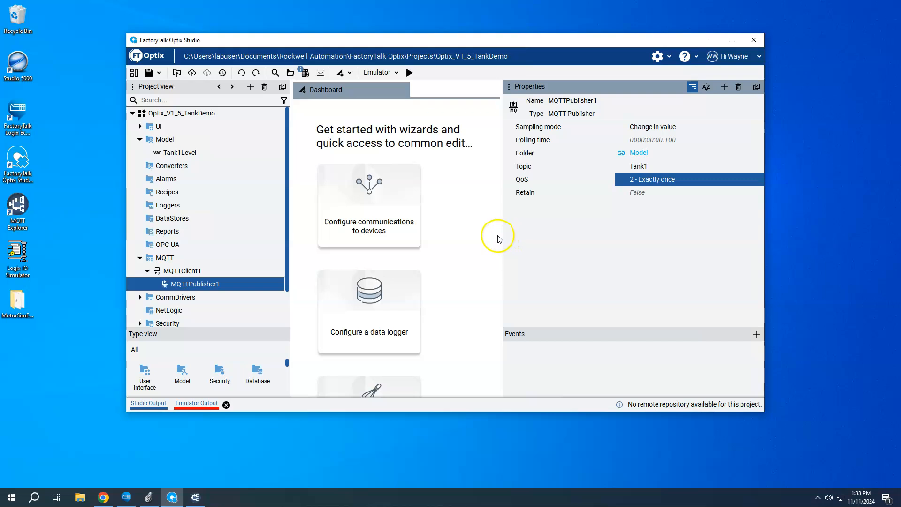
- Narrow the Properties pane and run the project in the emulator
drag(499, 238, 590, 238)
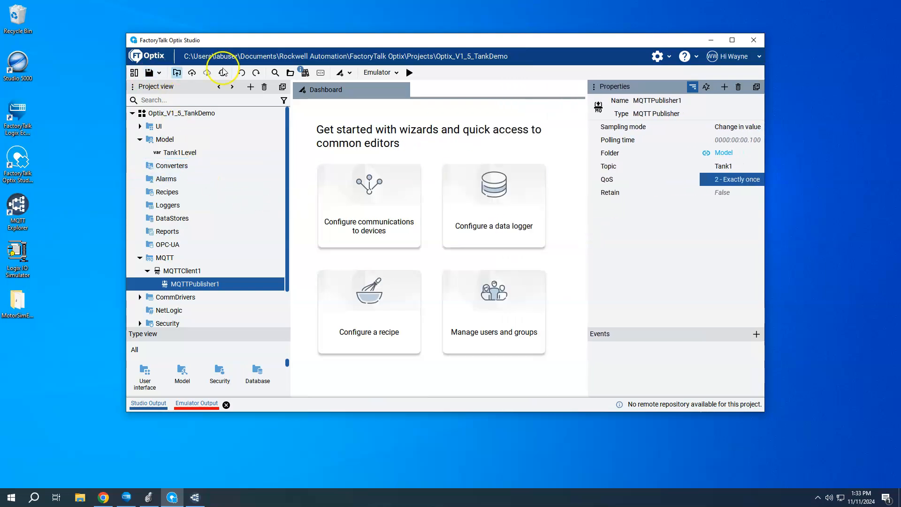
click(410, 73)
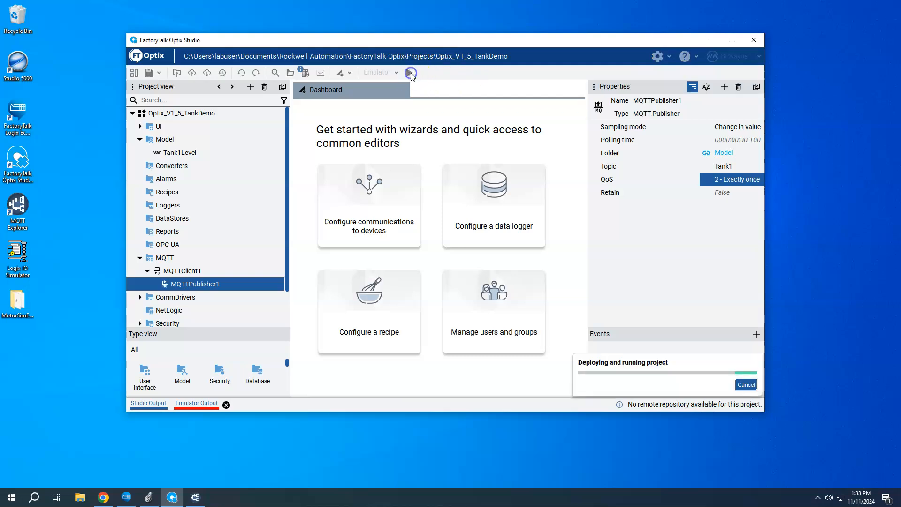
click(600, 296)
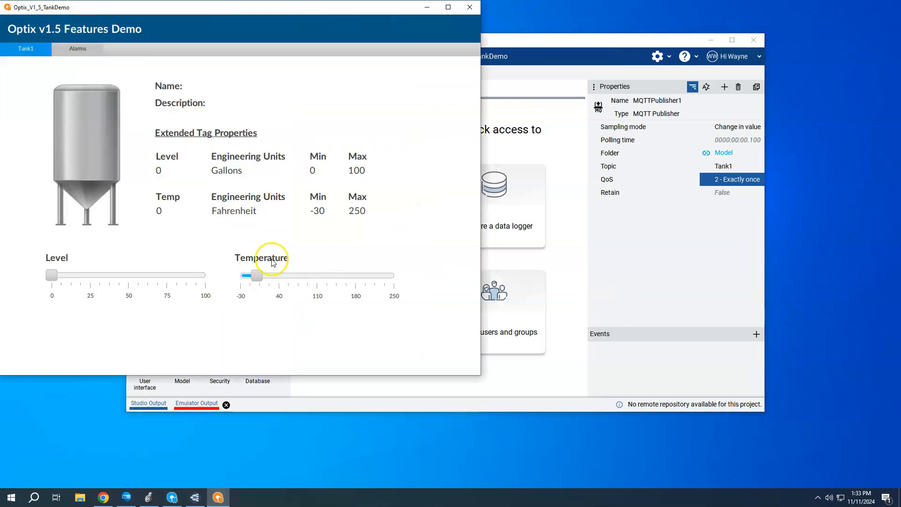
- Move the runtime window away from the screen's corner and raise the tank level to 13 gallons
drag(231, 7, 325, 45)
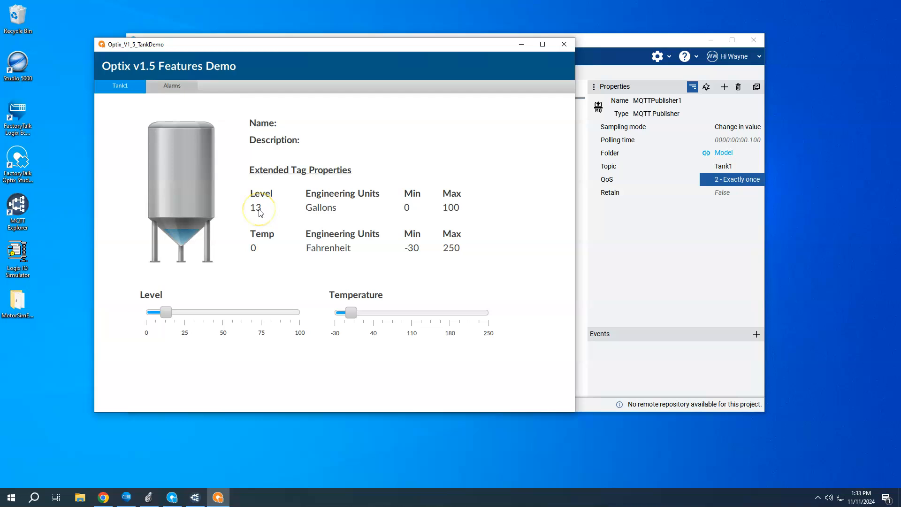
drag(262, 45, 295, 51)
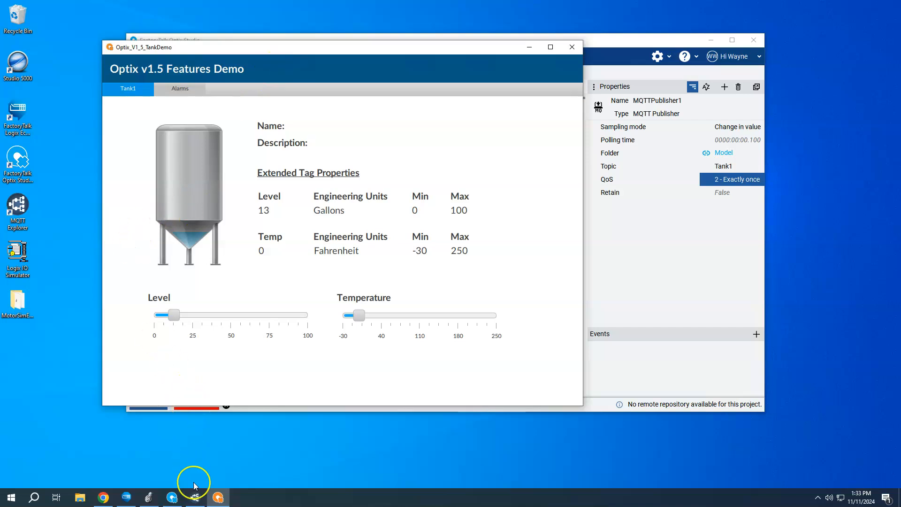
- Switch to MQTT Explorer and shift its window slightly so the tank's level slider stays in view
mouse_move(196, 500)
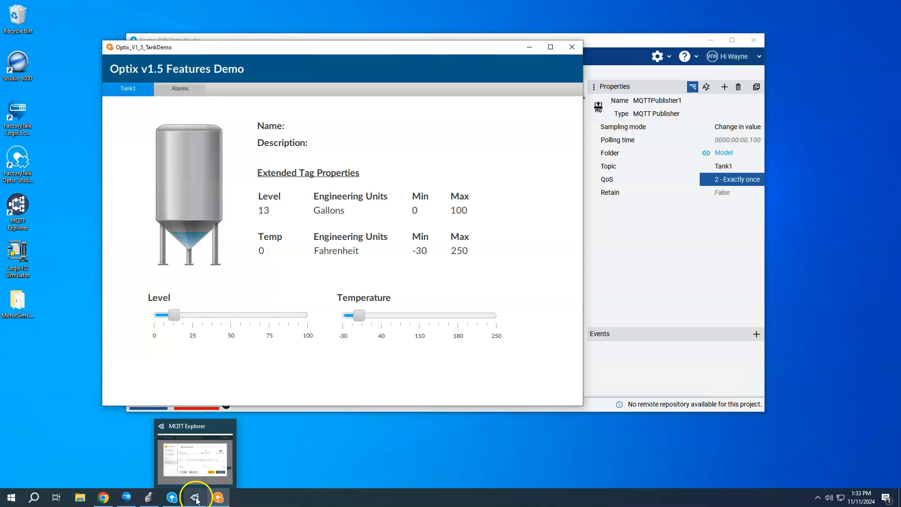
click(196, 500)
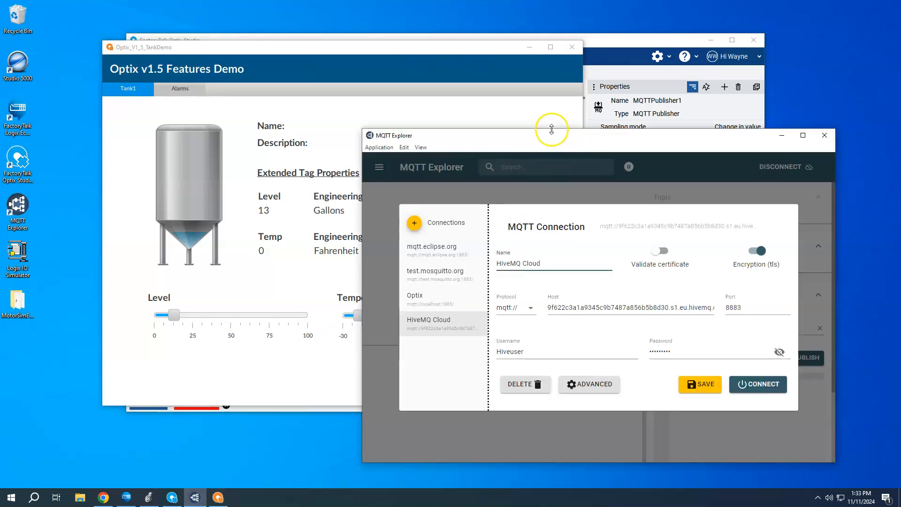
mouse_move(547, 137)
mouse_down()
mouse_move(565, 135)
mouse_move(553, 138)
mouse_up()
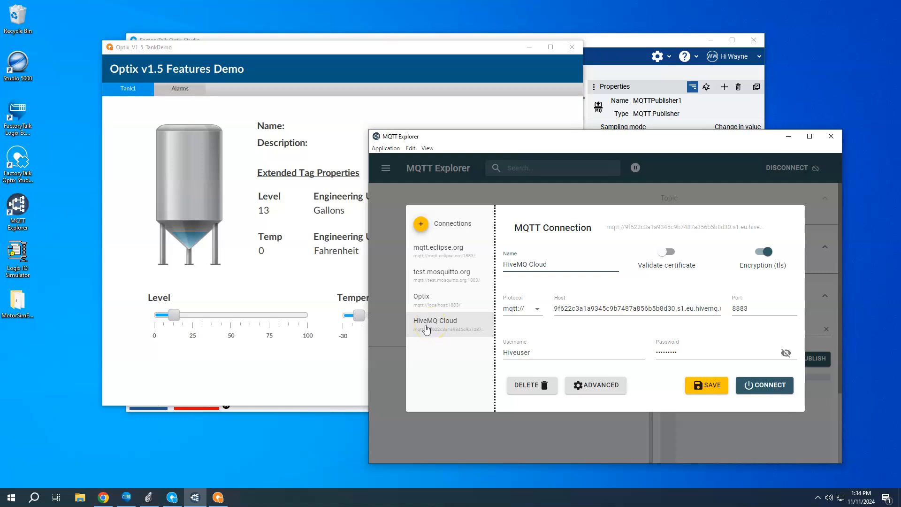
- Review the HiveMQ Cloud connection's host, port, credentials, certificate validation and encryption settings, and connect to the broker
click(578, 310)
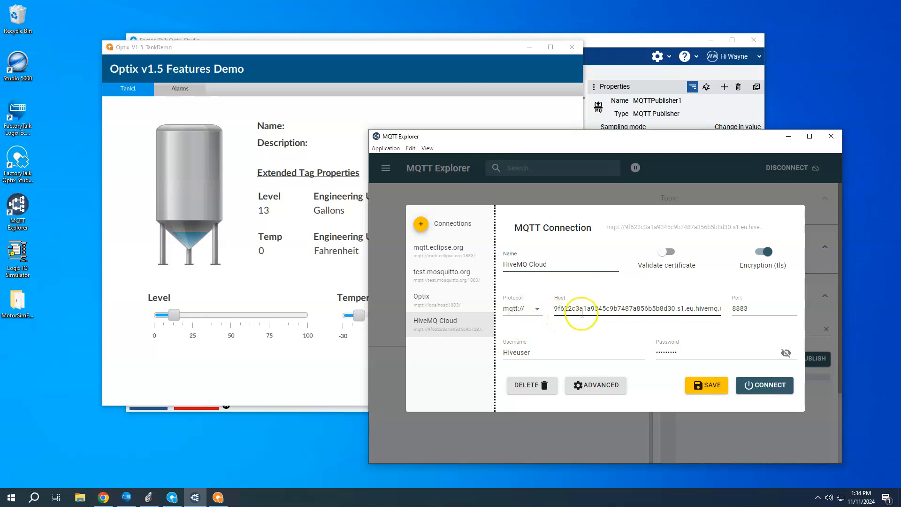
click(713, 310)
click(746, 308)
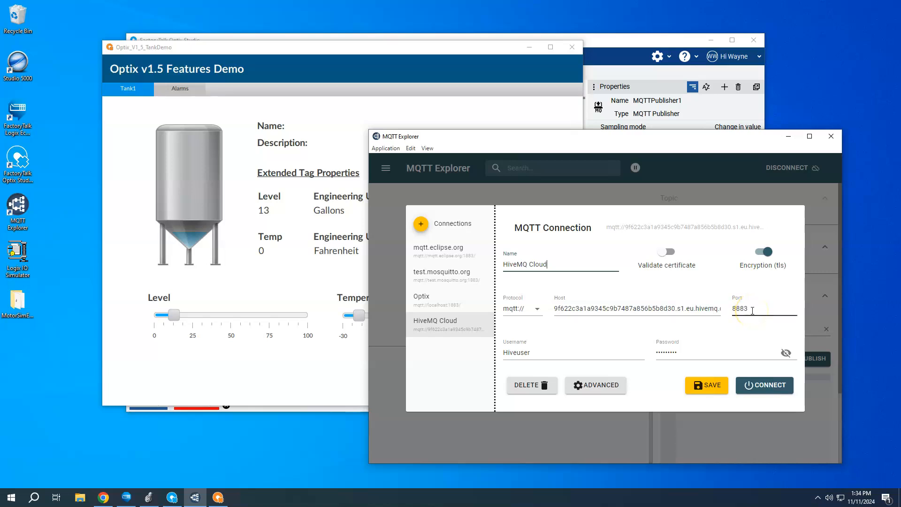
click(581, 356)
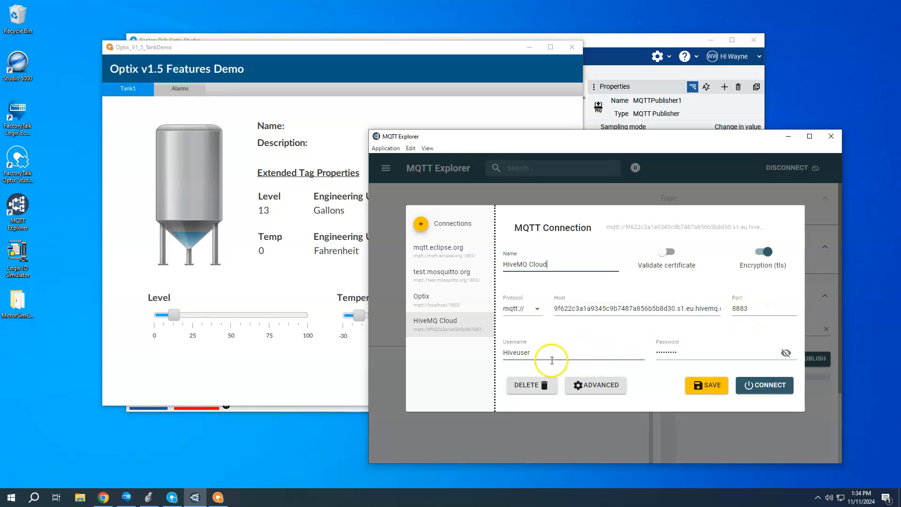
click(658, 353)
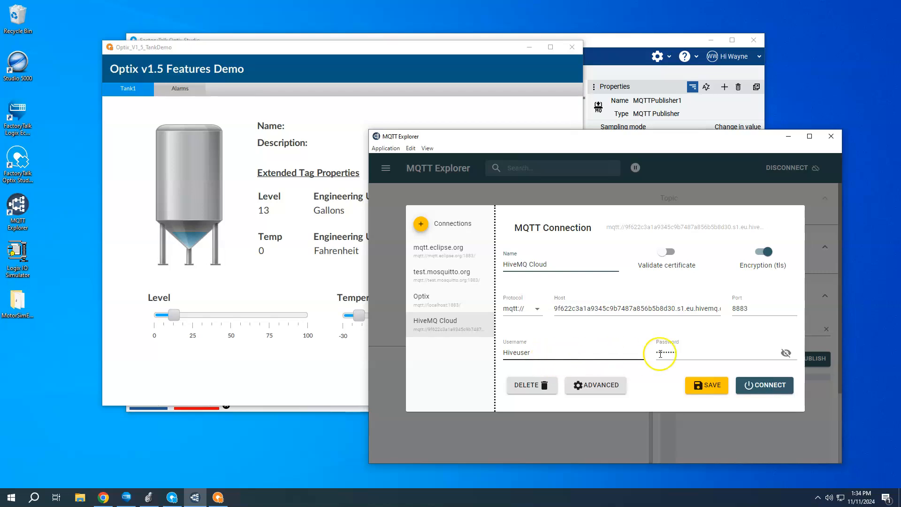
click(651, 355)
click(660, 255)
click(763, 254)
click(771, 385)
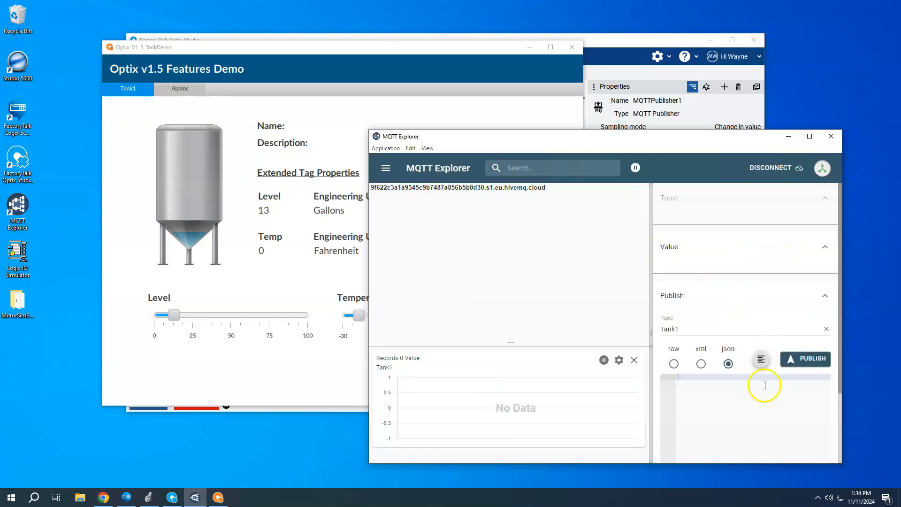
- Set the tank level to 19 gallons and move the MQTT Explorer window slightly lower
drag(173, 315, 184, 317)
click(686, 139)
drag(686, 139, 692, 152)
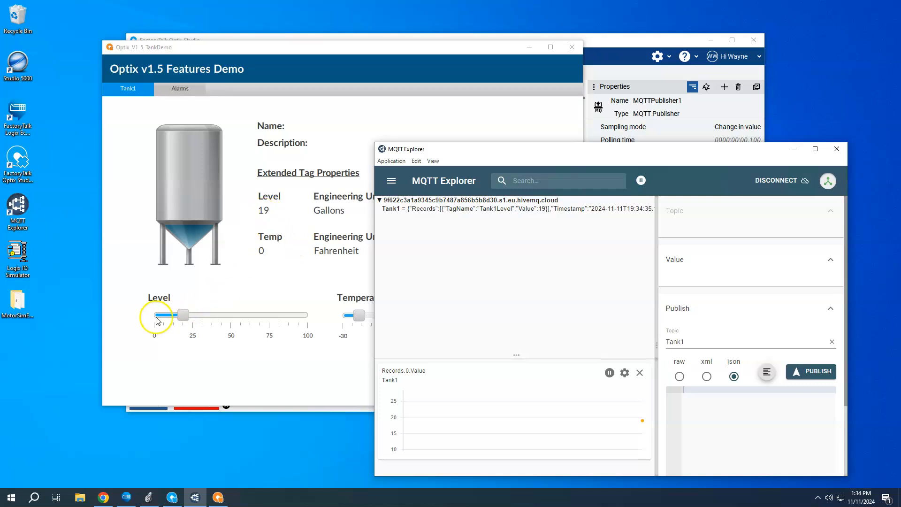
- Raise the tank level to 32 gallons and rearrange the windows so the slider and MQTT Explorer's Tank1 data are both visible
drag(185, 315, 202, 317)
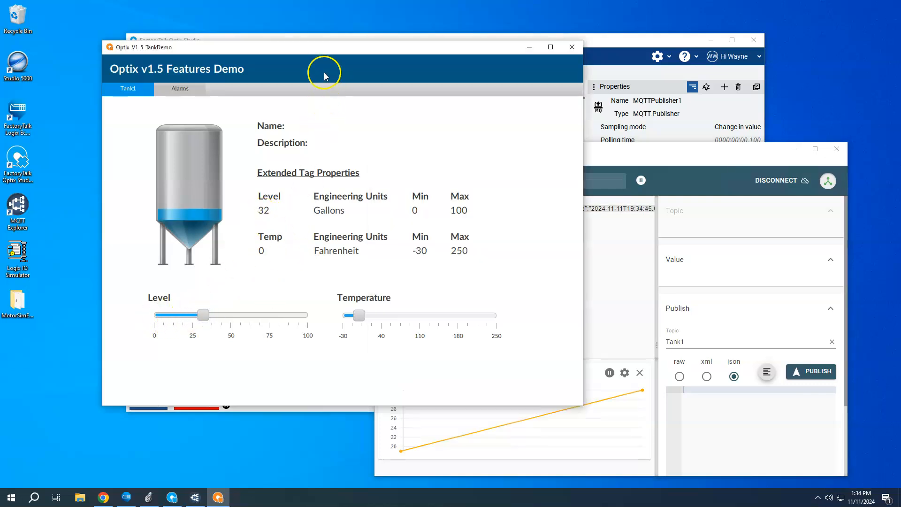
drag(312, 51, 258, 36)
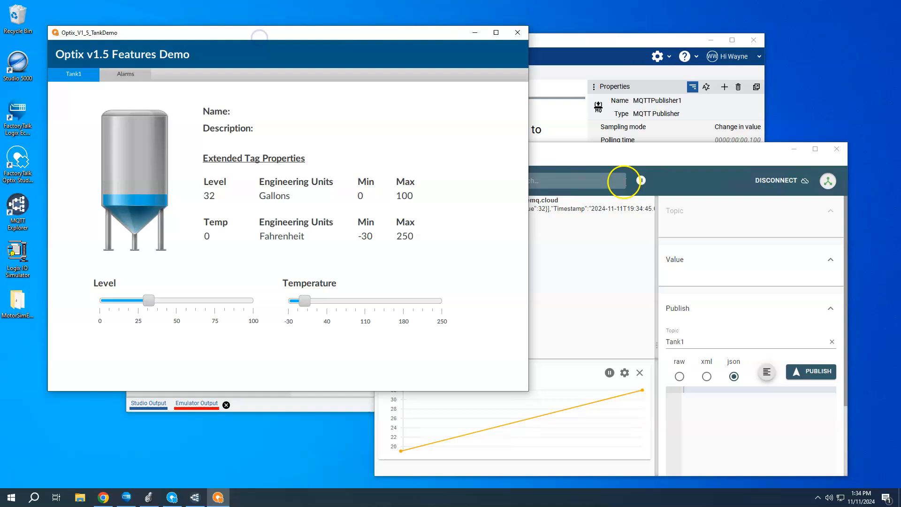
click(612, 149)
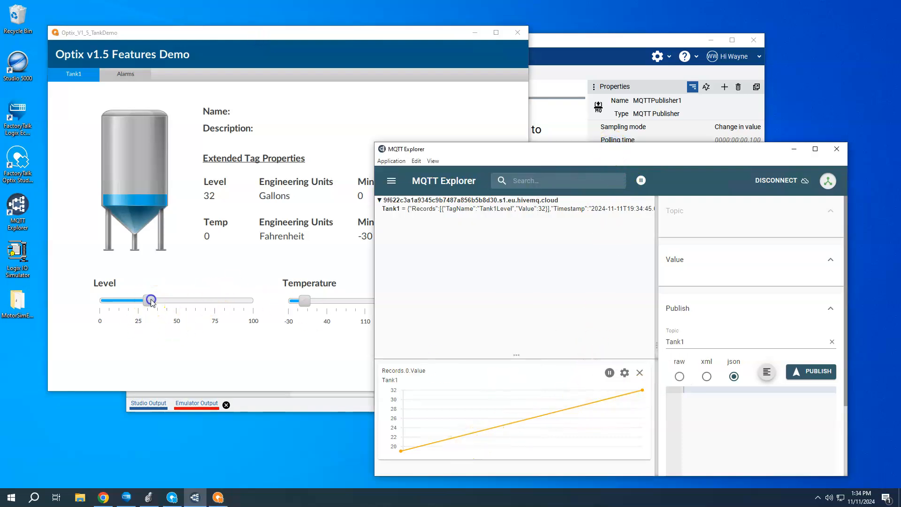
- Raise the tank level to 47 and up to 68 gallons, lower it to 39 gallons, and bring MQTT Explorer back in front
drag(149, 301, 171, 301)
click(628, 151)
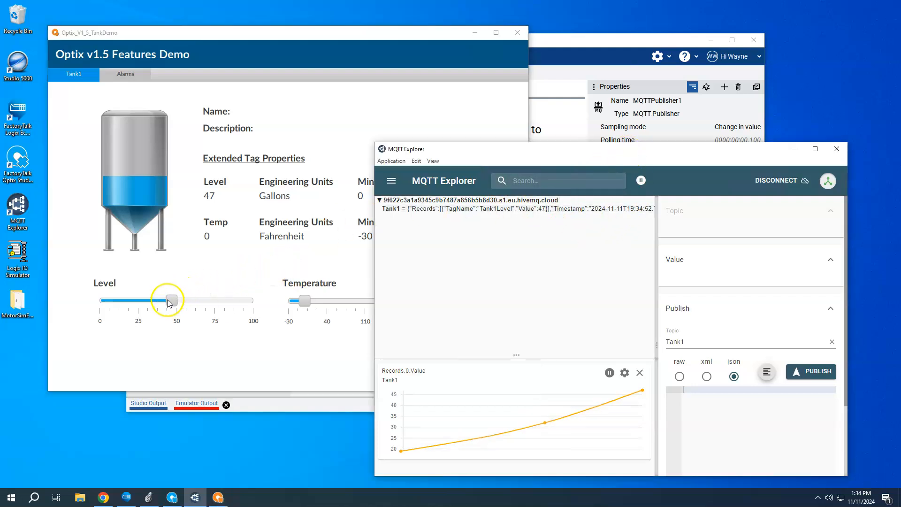
mouse_move(173, 301)
mouse_down()
mouse_move(205, 299)
mouse_move(165, 302)
mouse_up()
click(233, 286)
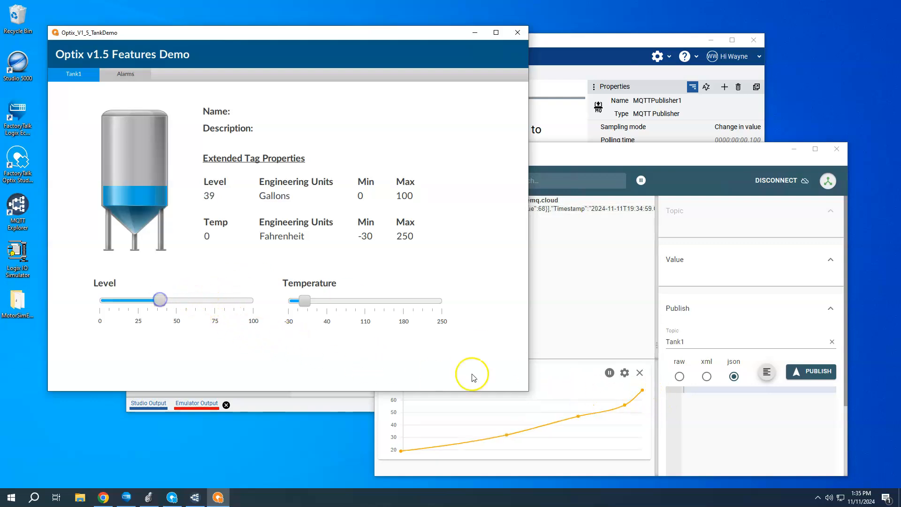
click(612, 163)
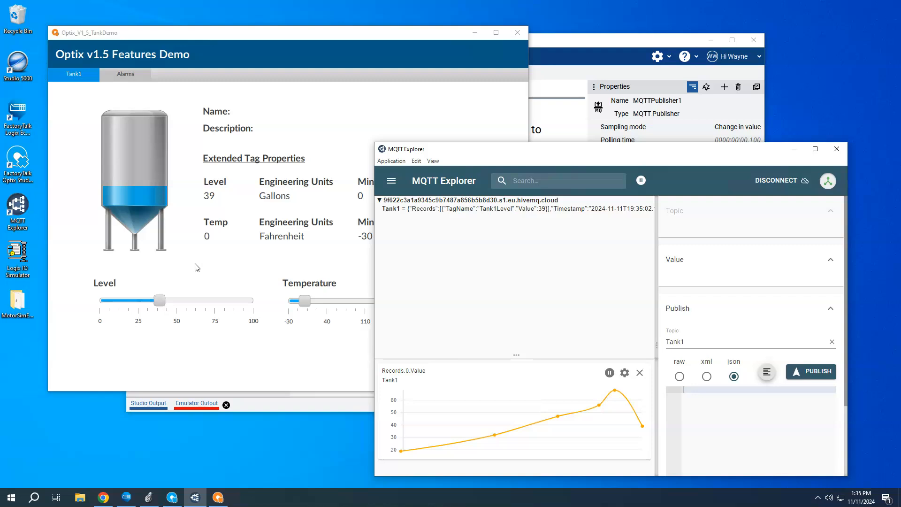
- Enlarge MQTT Explorer to full screen to read the complete Tank1 message, and restore the window's size
click(815, 149)
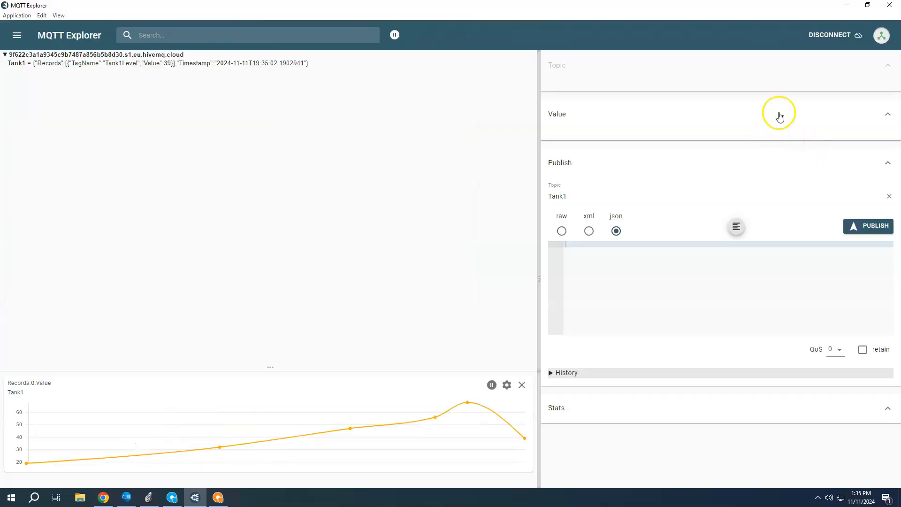
click(868, 5)
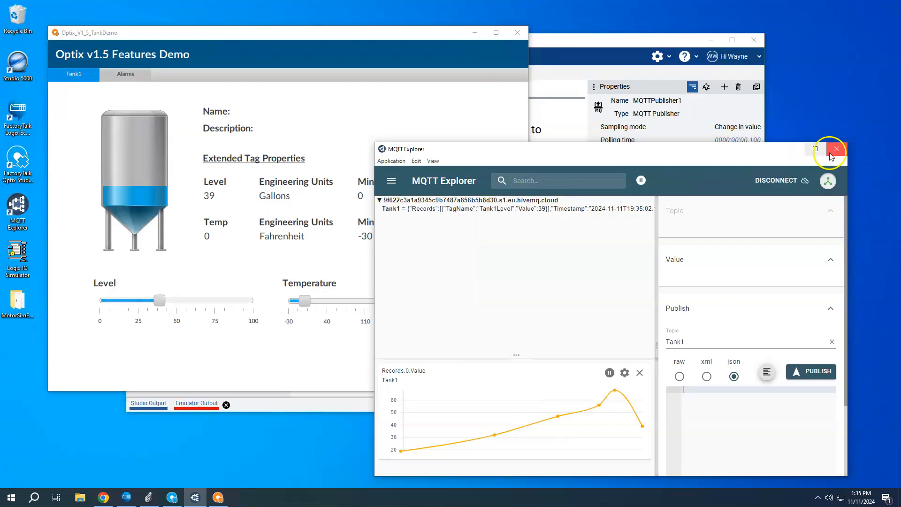
- Disconnect from the HiveMQ Cloud broker and close MQTT Explorer
click(790, 186)
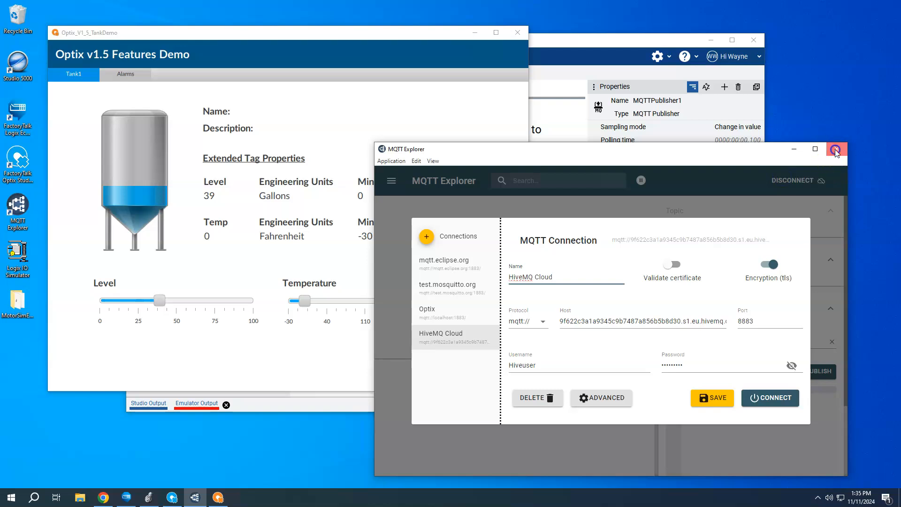
click(836, 149)
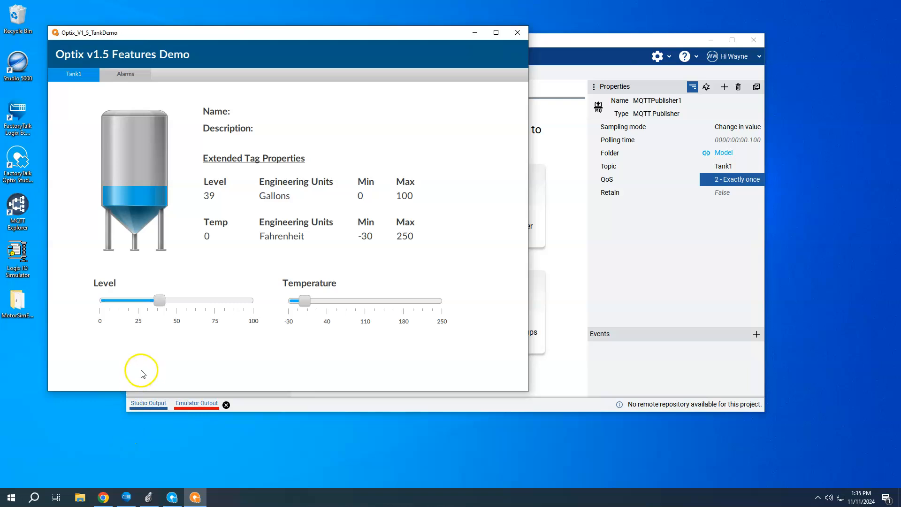
- Minimize the rockwell remote session and maximize the local FactoryTalk Optix Studio window with the MQTT_Subscriber project
mouse_move(441, 4)
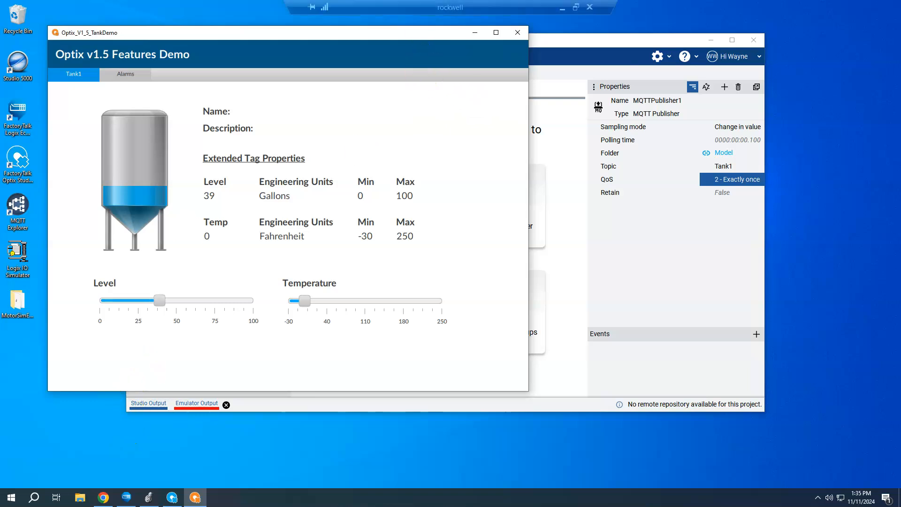
click(563, 8)
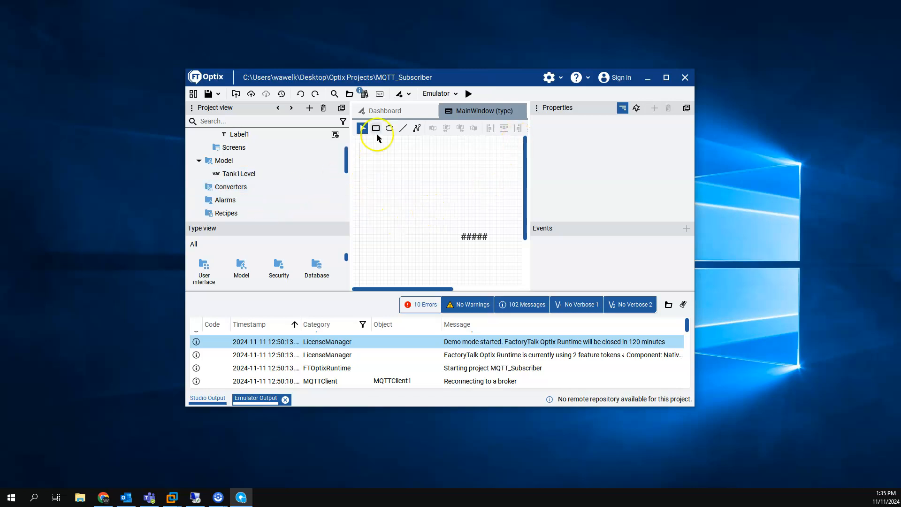
click(666, 77)
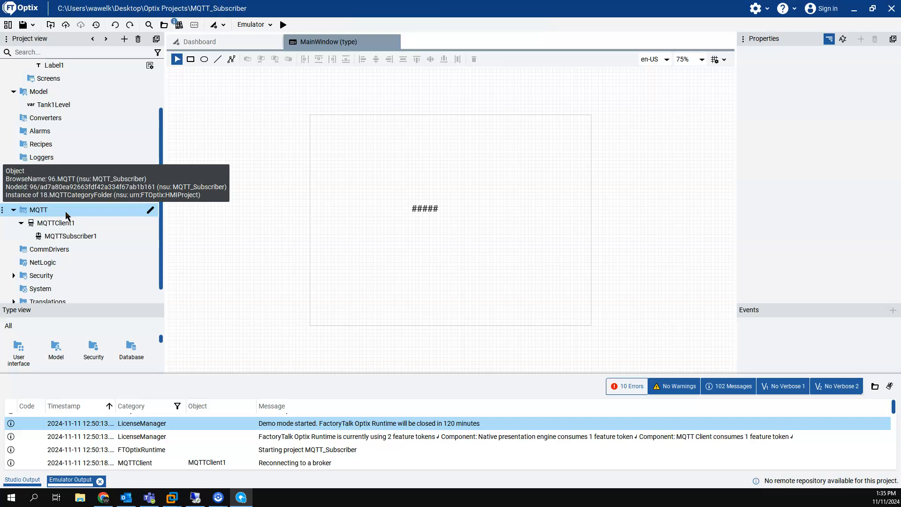
- Examine the broker, security and user identity settings of MQTTClient1, widening the properties area to show more of the broker address
click(94, 224)
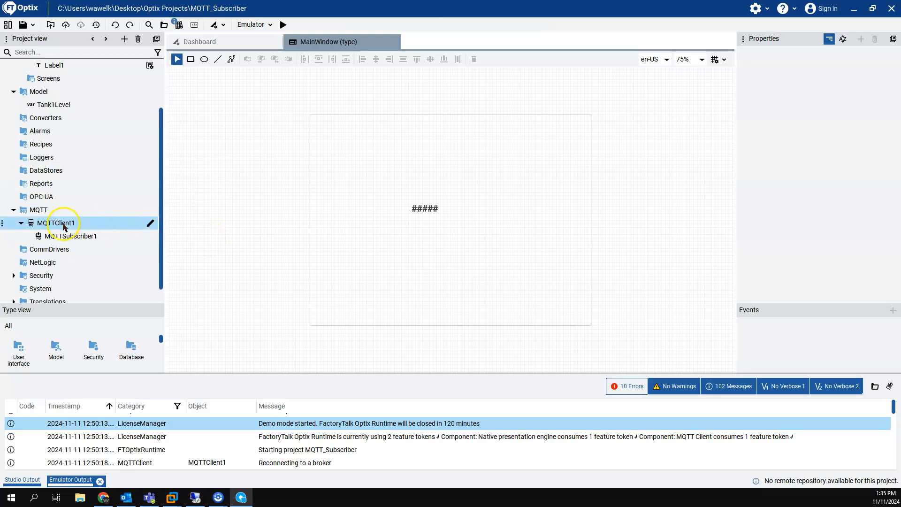
click(74, 240)
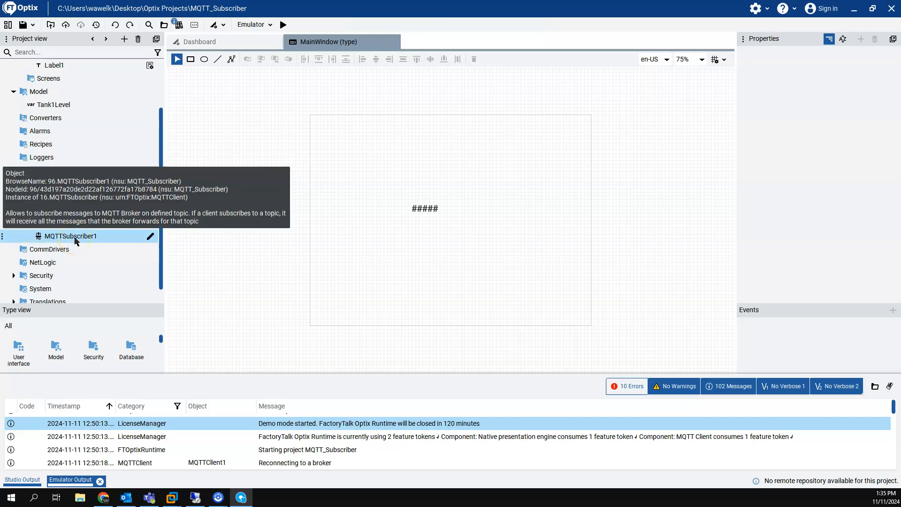
click(68, 223)
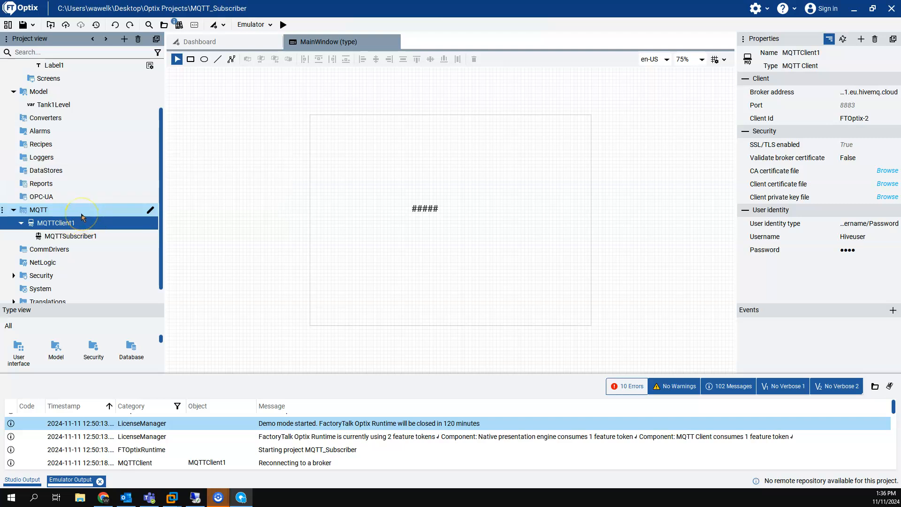
right_click(46, 211)
click(47, 212)
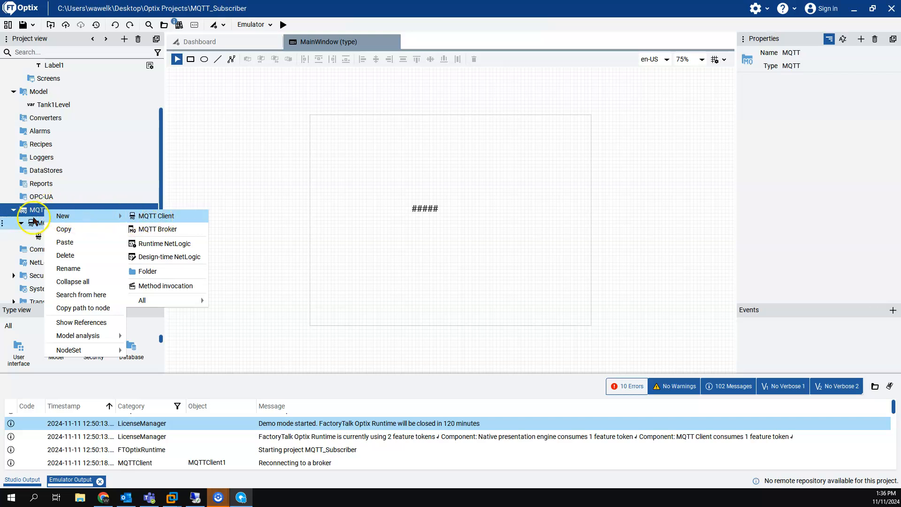
click(65, 224)
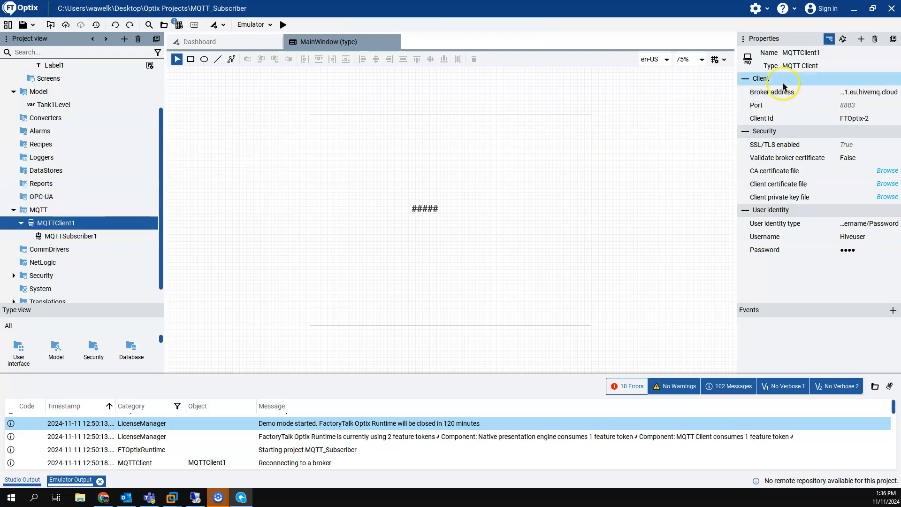
click(846, 105)
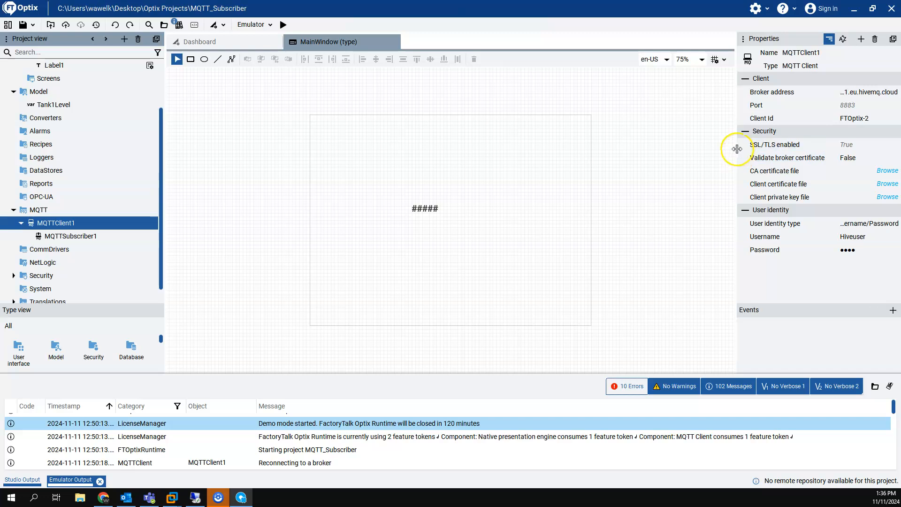
drag(736, 148, 656, 147)
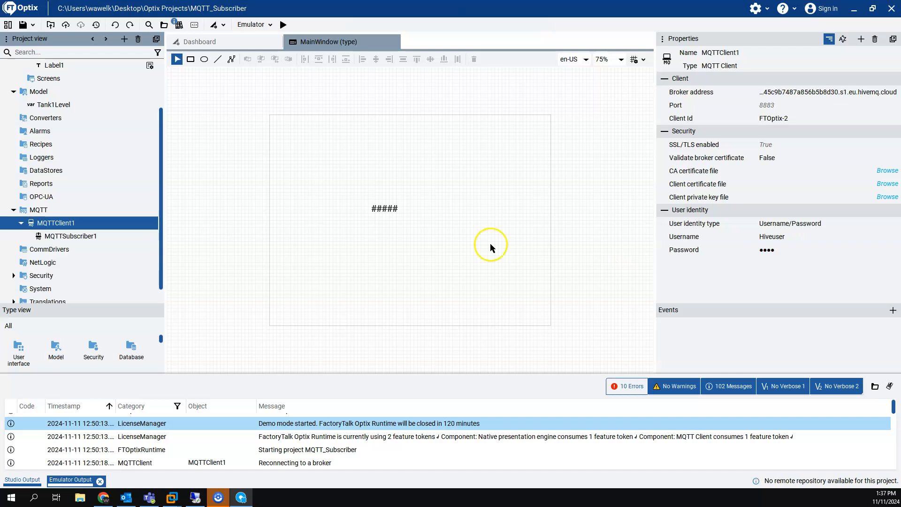
- Review the object types that can be added under MQTTClient1 and examine MQTTSubscriber1's subscription topic, folder and QoS
right_click(61, 225)
mouse_move(94, 229)
click(157, 235)
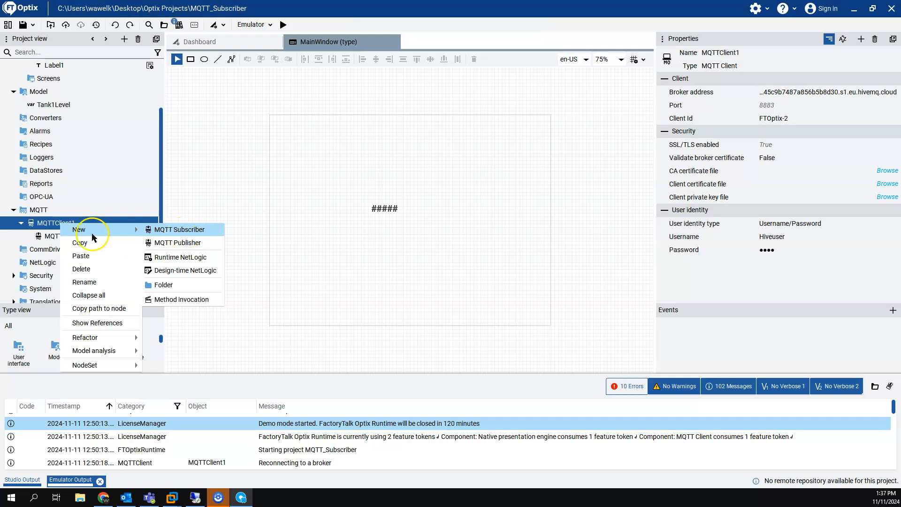
click(46, 234)
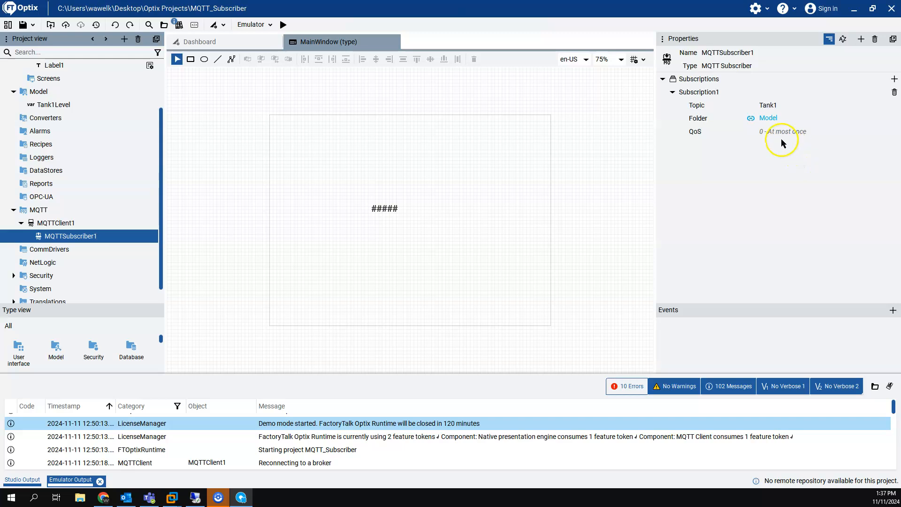
click(782, 118)
click(781, 111)
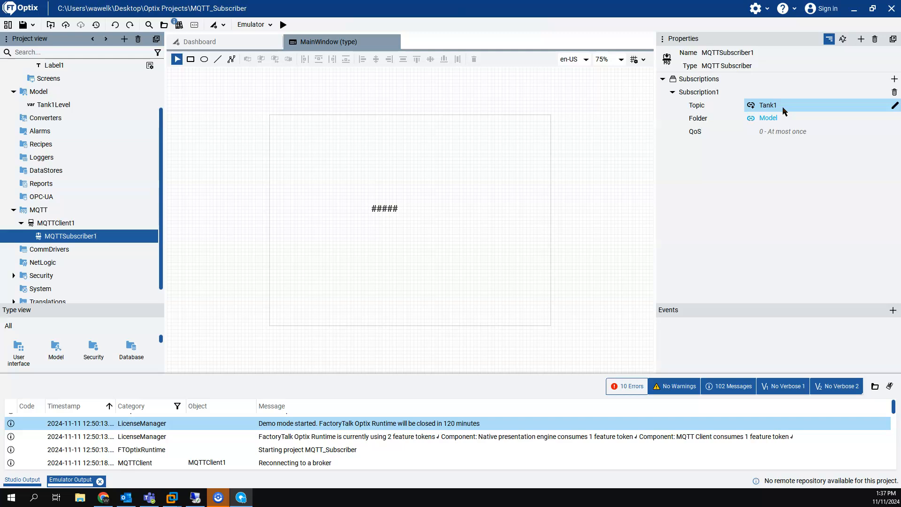
click(787, 119)
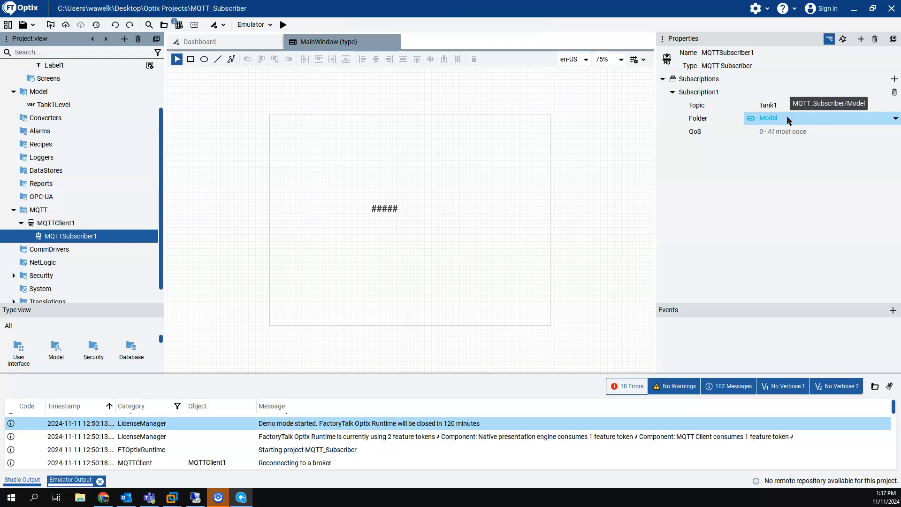
click(786, 118)
click(797, 137)
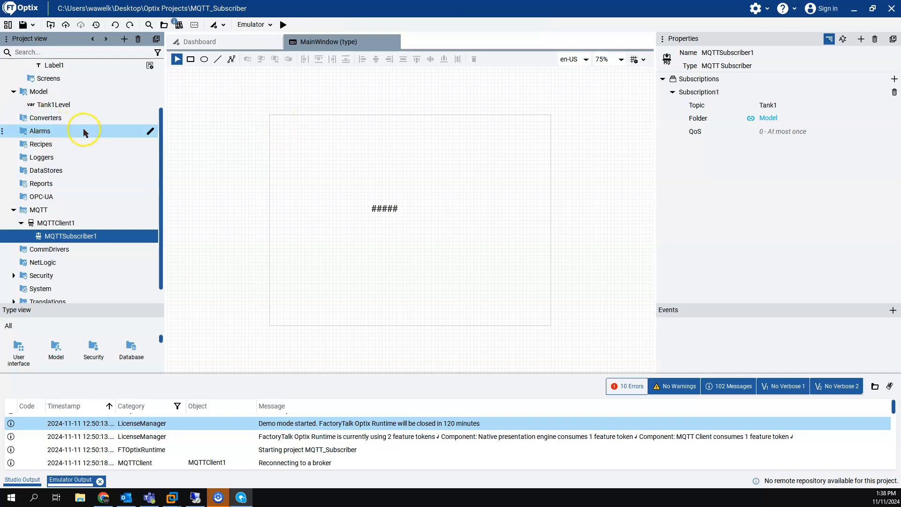
- Inspect the Tank1Level model variable and the text link of the label on MainWindow
scroll(85, 126, up, 1)
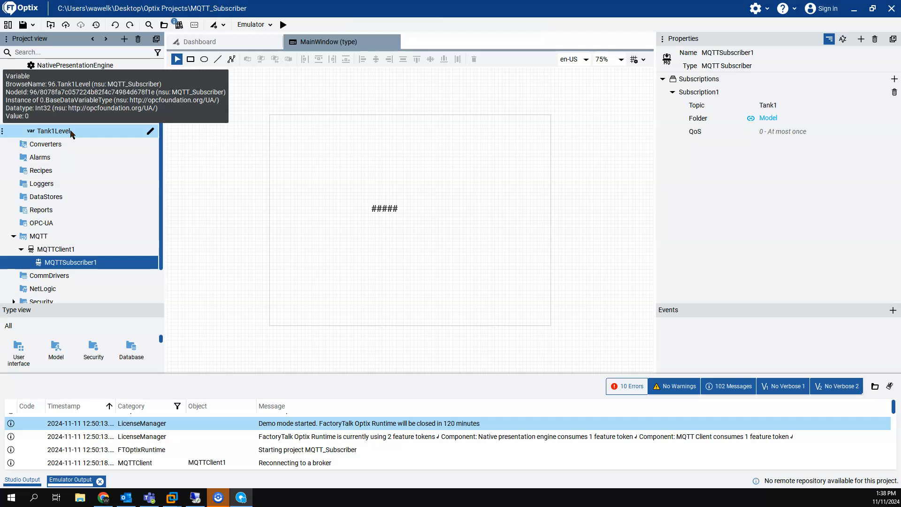
click(191, 155)
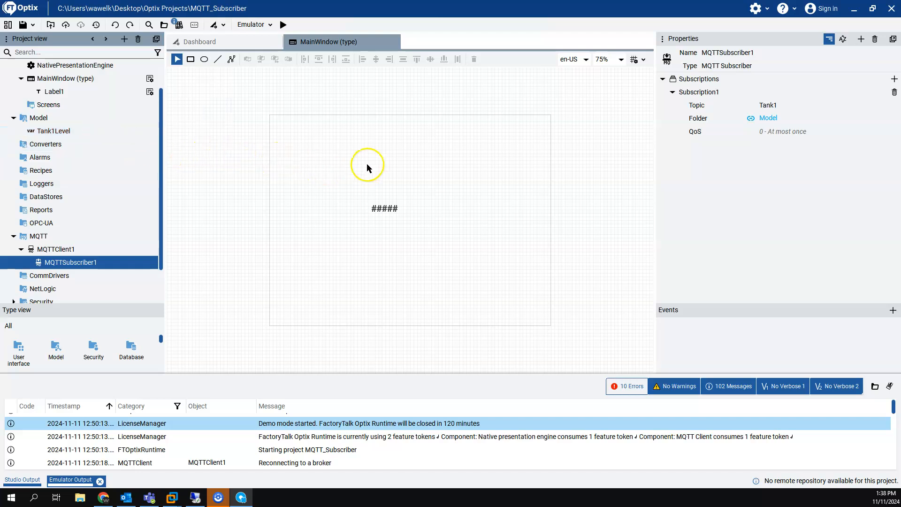
click(384, 205)
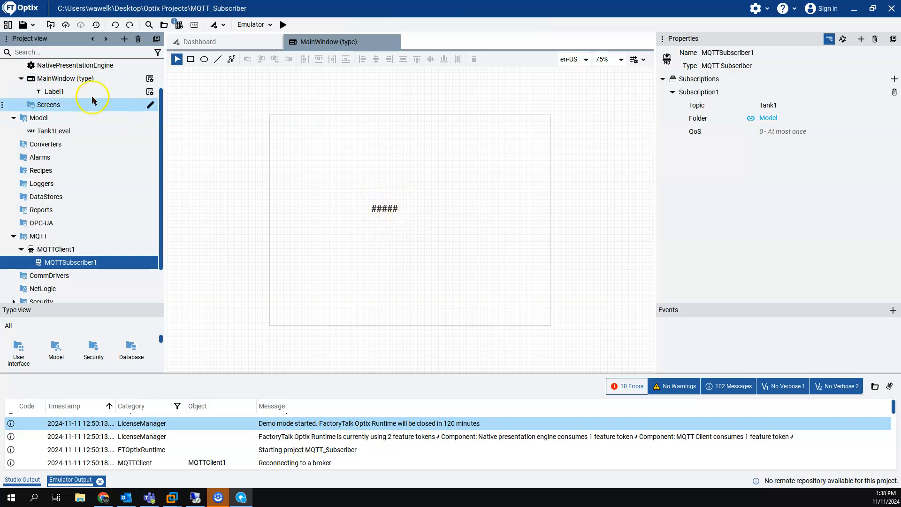
click(384, 208)
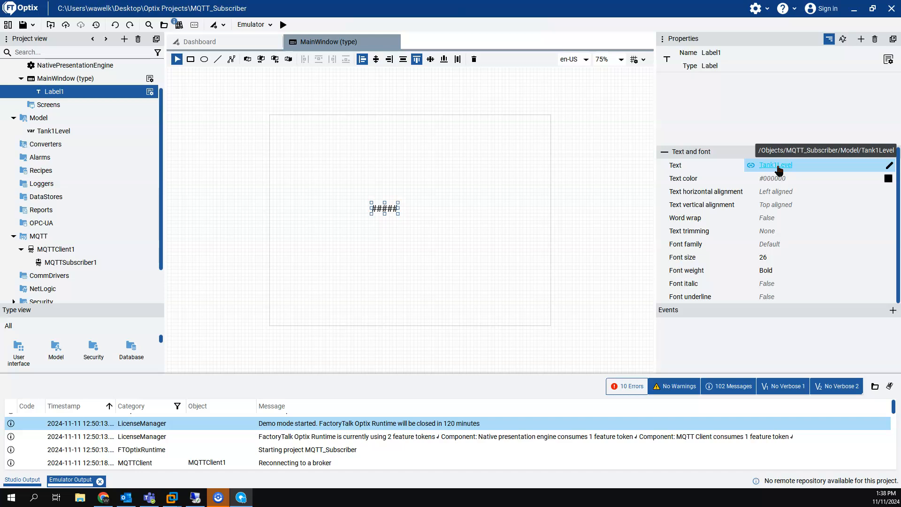
- Restore the Studio window's size, run MQTT_Subscriber in the emulator, reposition its runtime window and minimize Studio
click(873, 10)
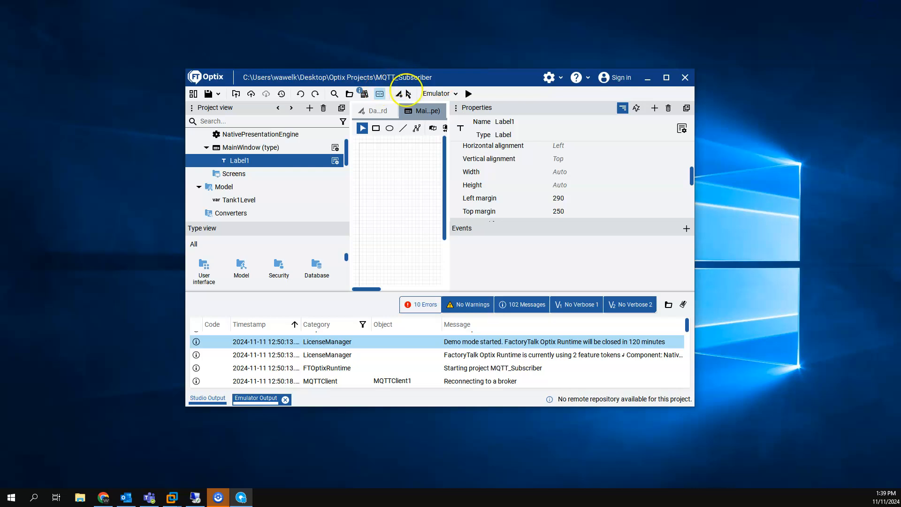
drag(416, 79, 396, 83)
click(447, 96)
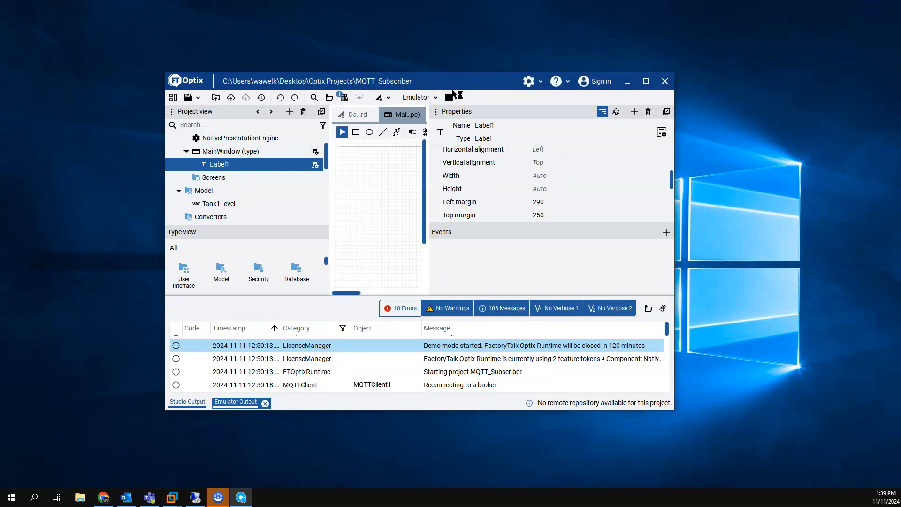
click(480, 125)
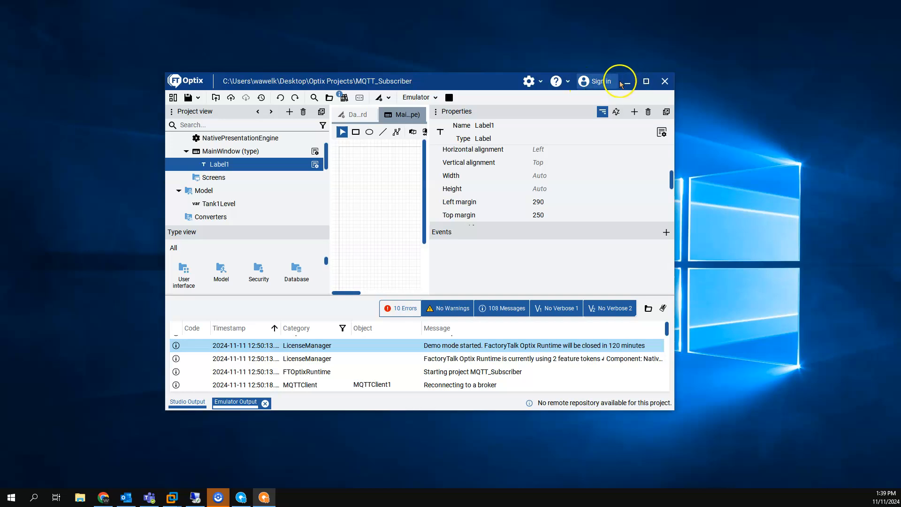
drag(295, 75, 185, 61)
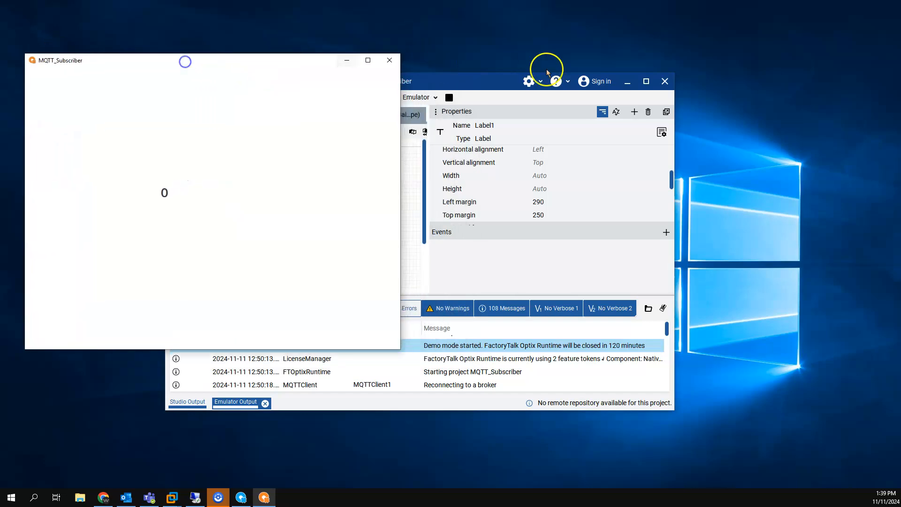
click(627, 83)
click(627, 82)
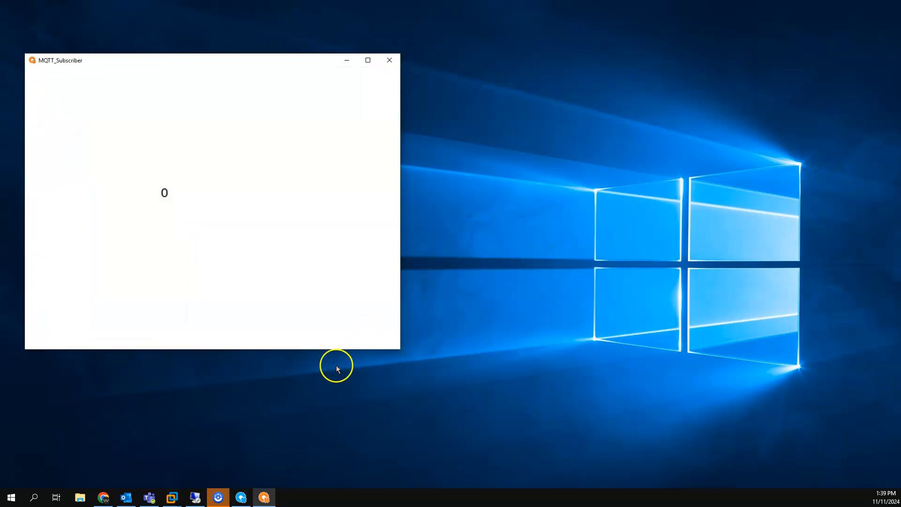
- Return to the rockwell remote session, bring the tank demo to the front and move the MQTT_Subscriber window clear of its level slider
mouse_move(266, 500)
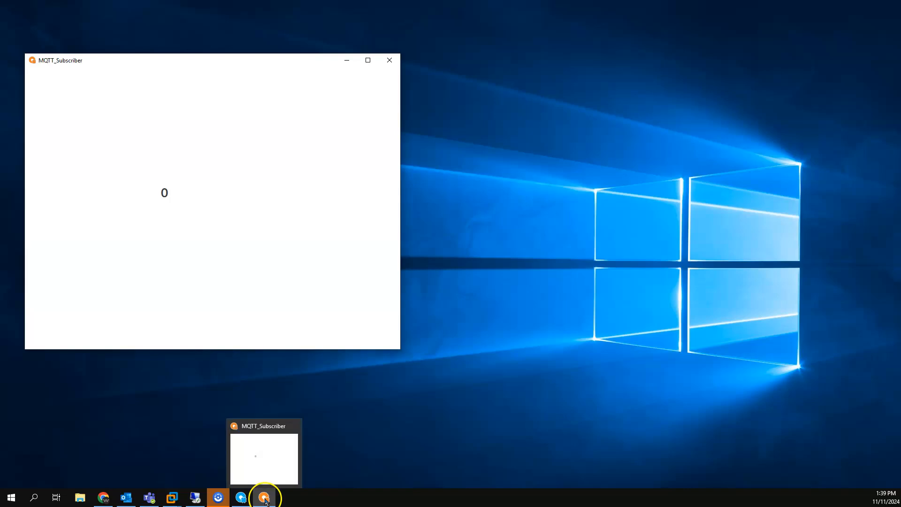
click(195, 498)
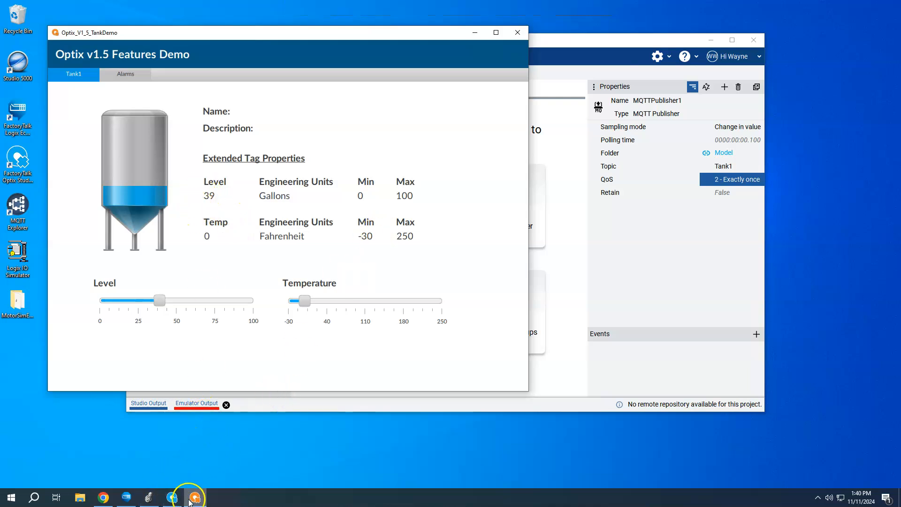
click(172, 497)
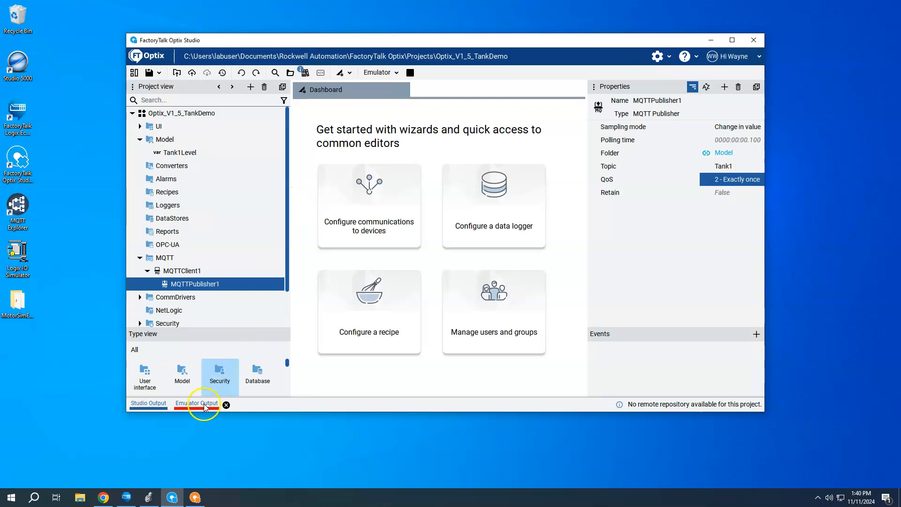
click(195, 499)
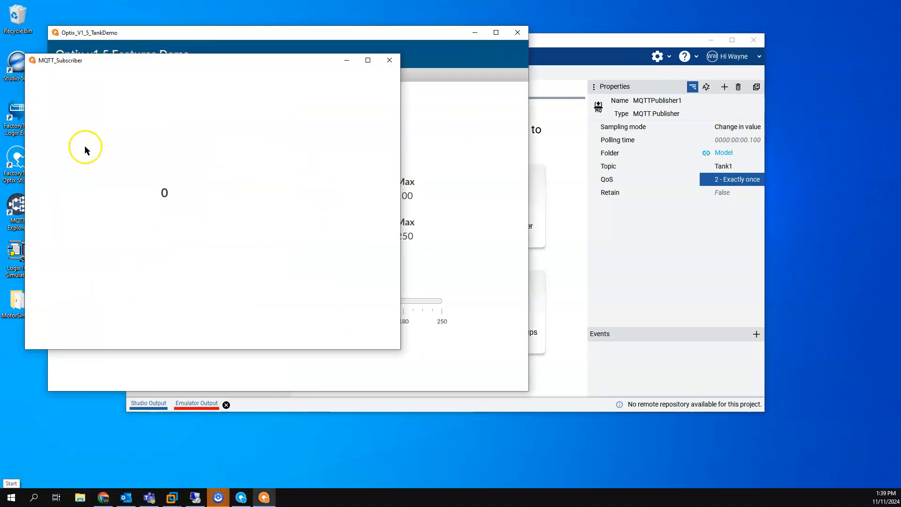
drag(222, 50, 681, 143)
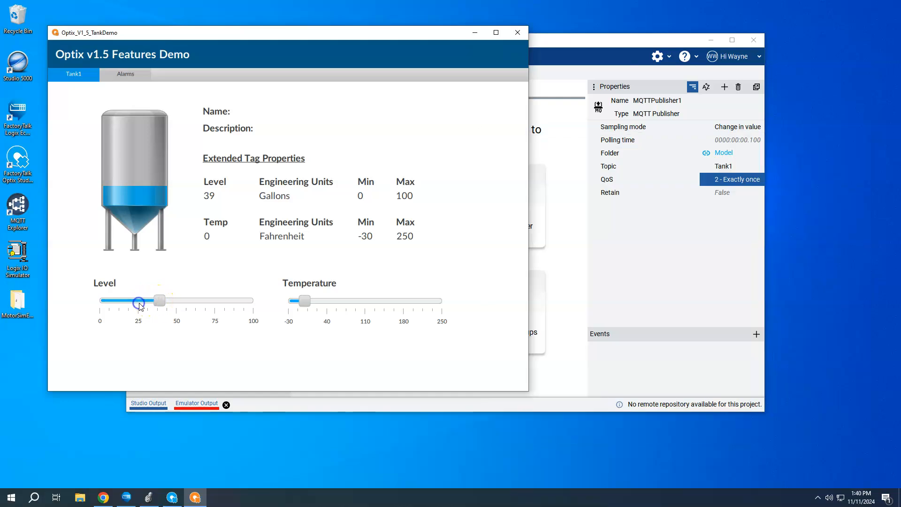
- Lower the tank level to 22 gallons and take the remote session out of full screen, placing the MQTT_Subscriber window beside the tank demo
drag(155, 301, 134, 302)
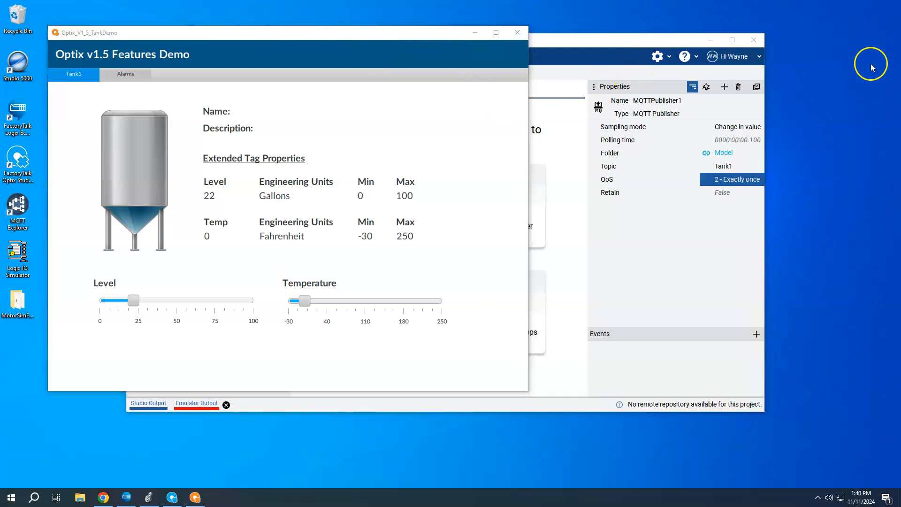
mouse_move(501, 8)
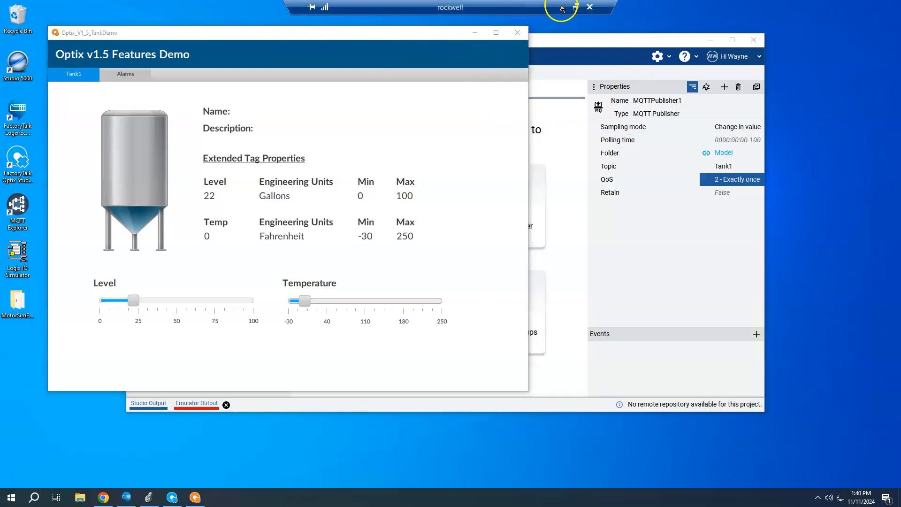
click(575, 7)
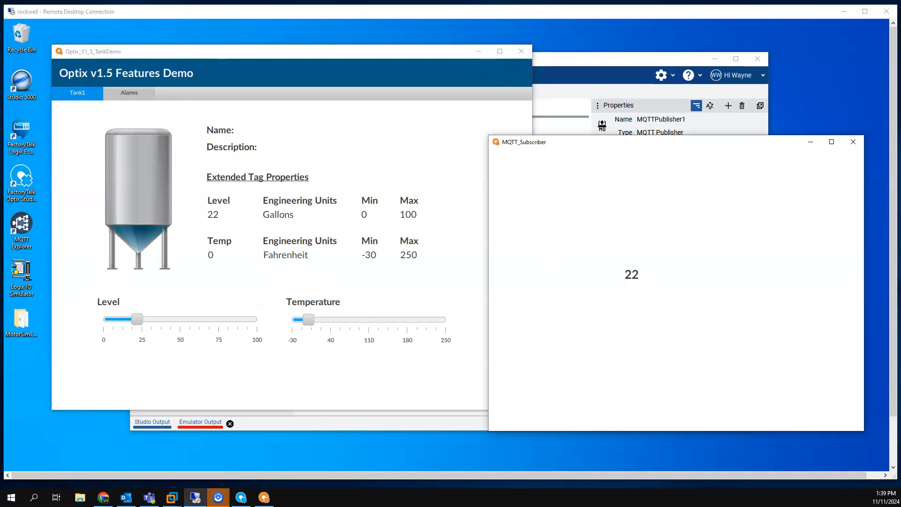
click(680, 154)
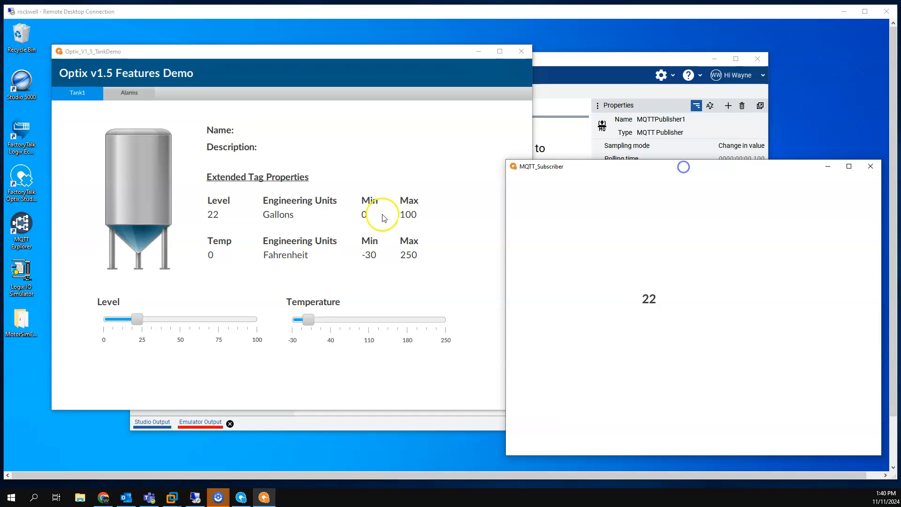
- Raise the tank level to 38 and up to 61 gallons, bringing the MQTT_Subscriber window back in front after each change
click(150, 319)
drag(150, 319, 162, 321)
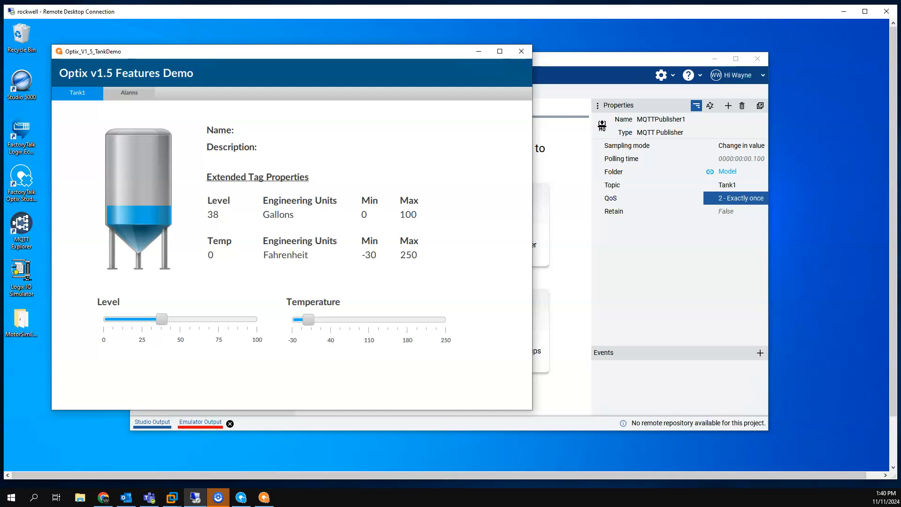
click(263, 497)
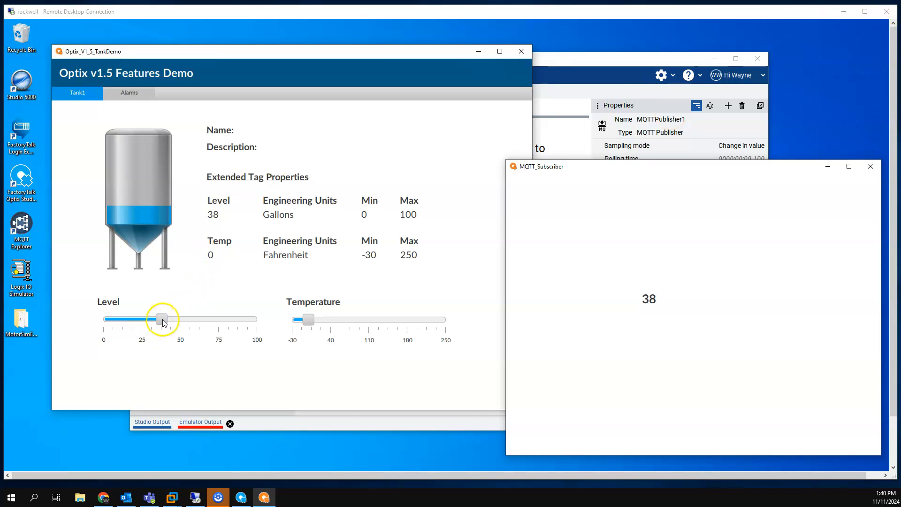
drag(163, 319, 197, 318)
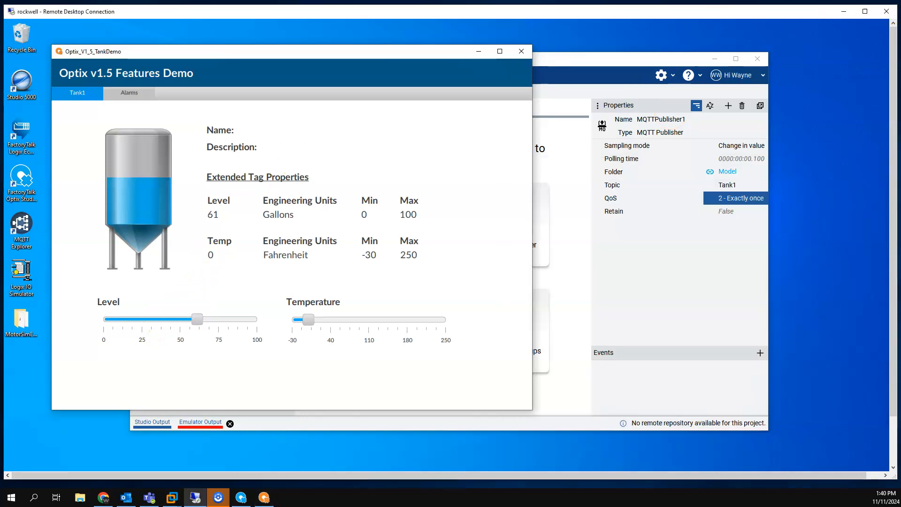
key(alt+Tab)
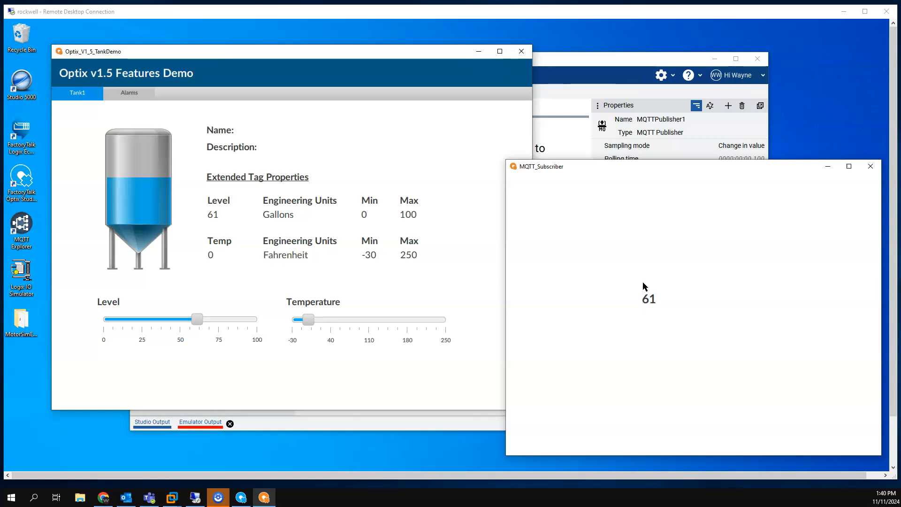
drag(678, 172, 667, 170)
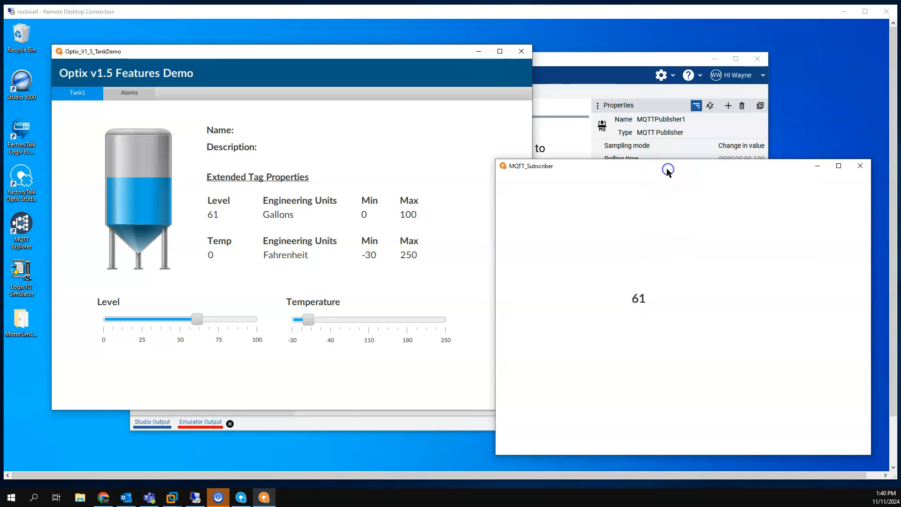